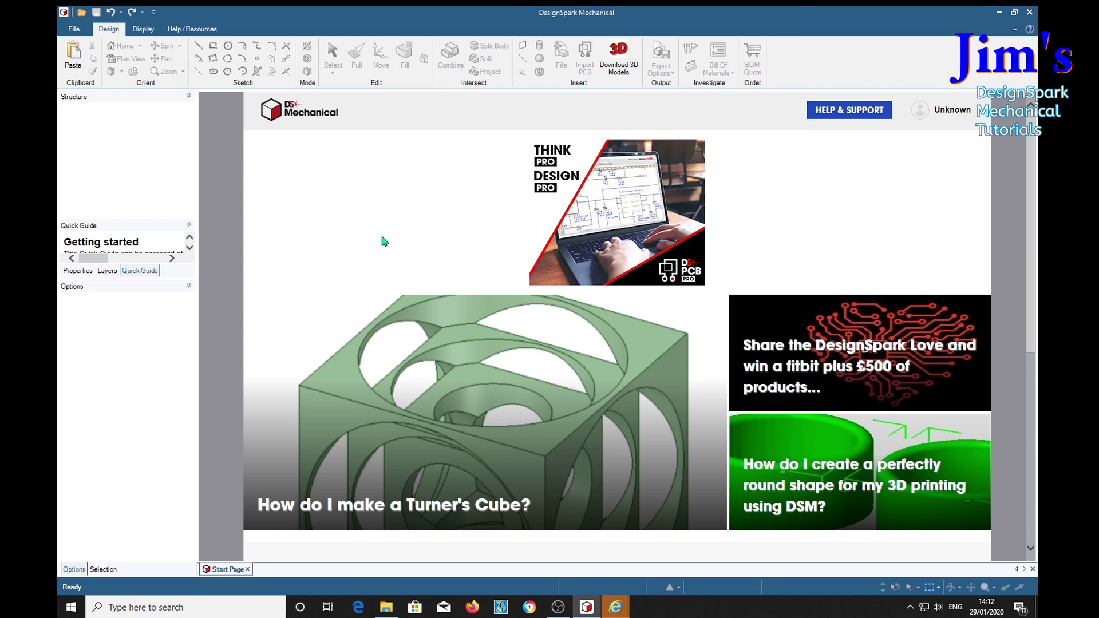
# Start a new design and sketch a 100 mm diameter circle centred on the origin in plan view.
pyautogui.hotkey('ctrl', 'n')
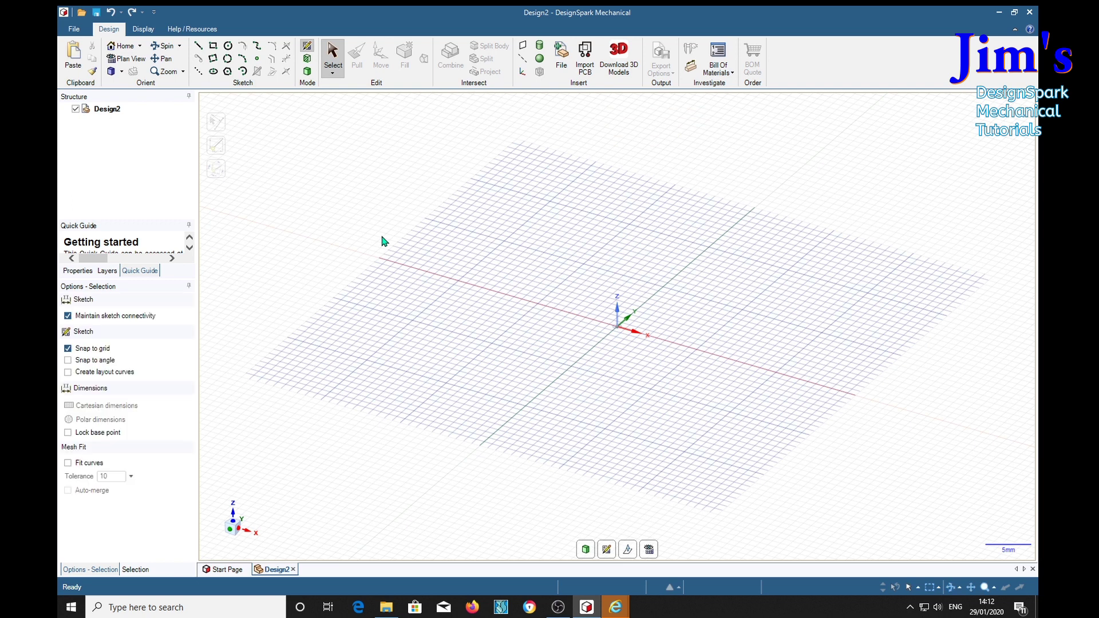
pyautogui.press('v')
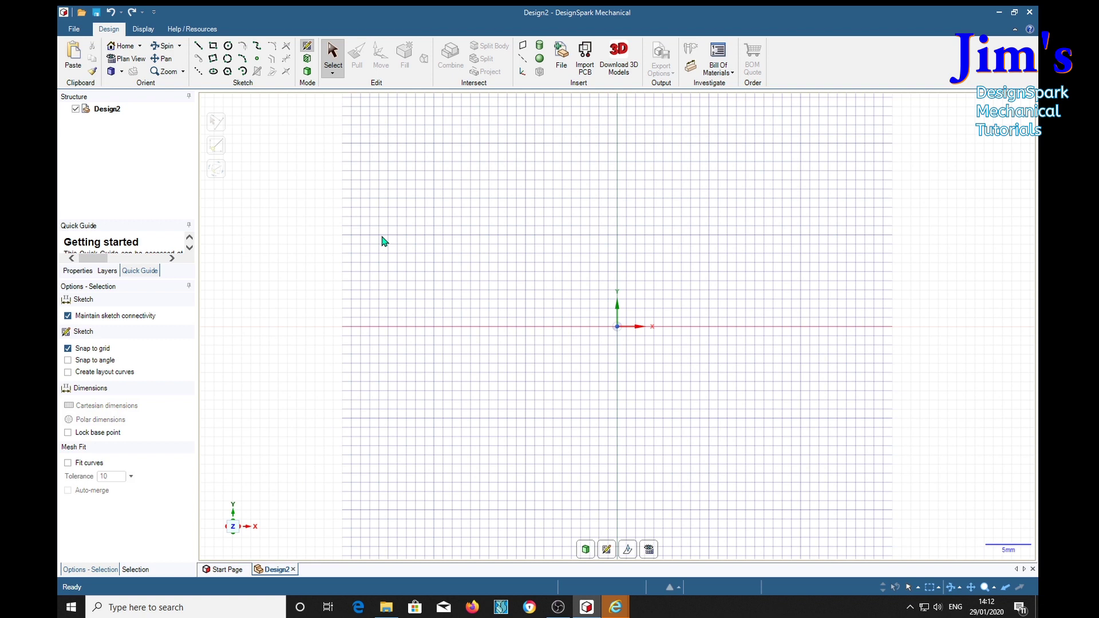
pyautogui.press('c')
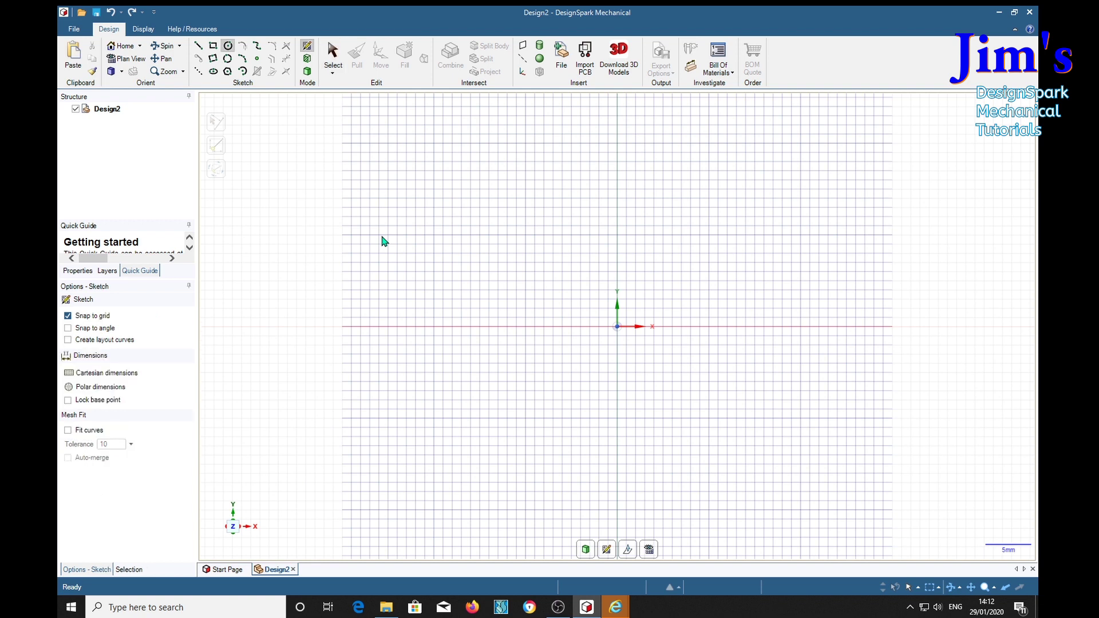
pyautogui.click(617, 328)
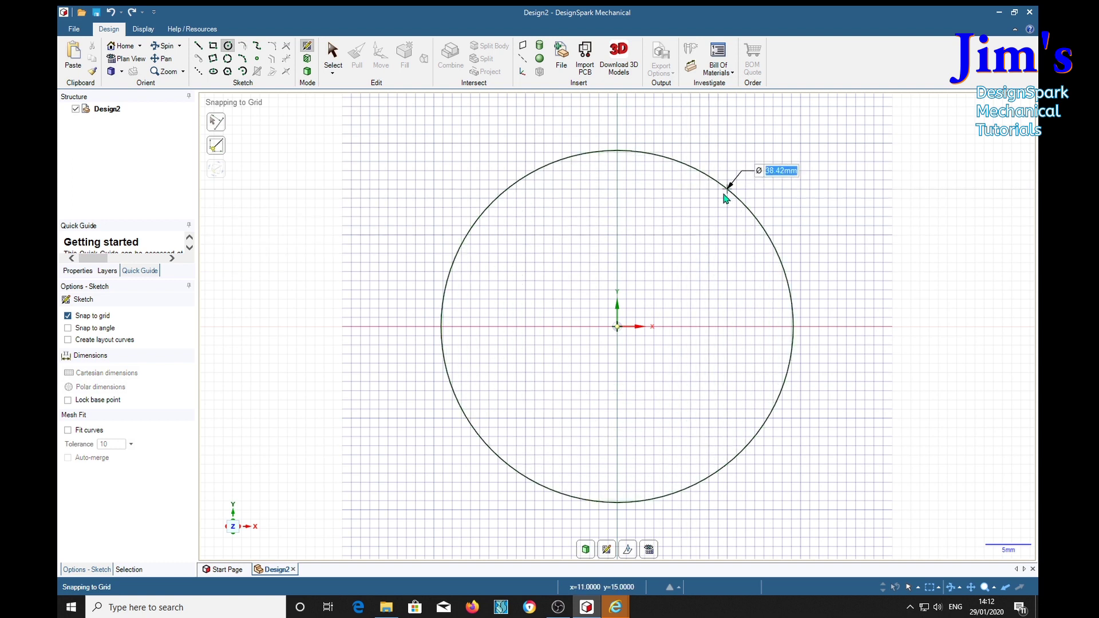
pyautogui.write('1')
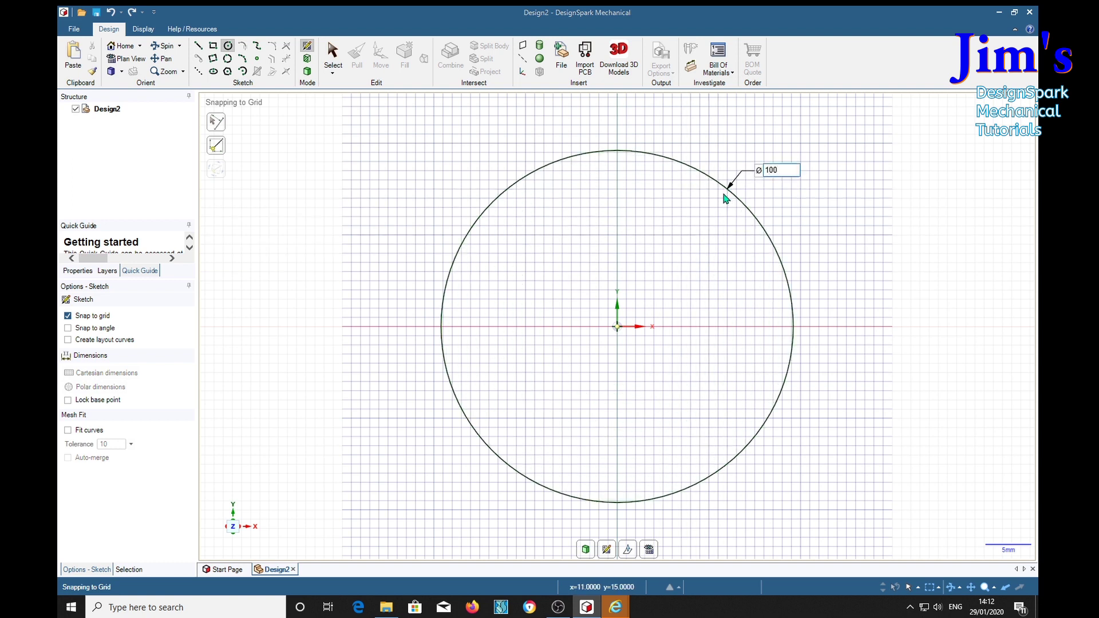
pyautogui.write('00')
pyautogui.press('Return')
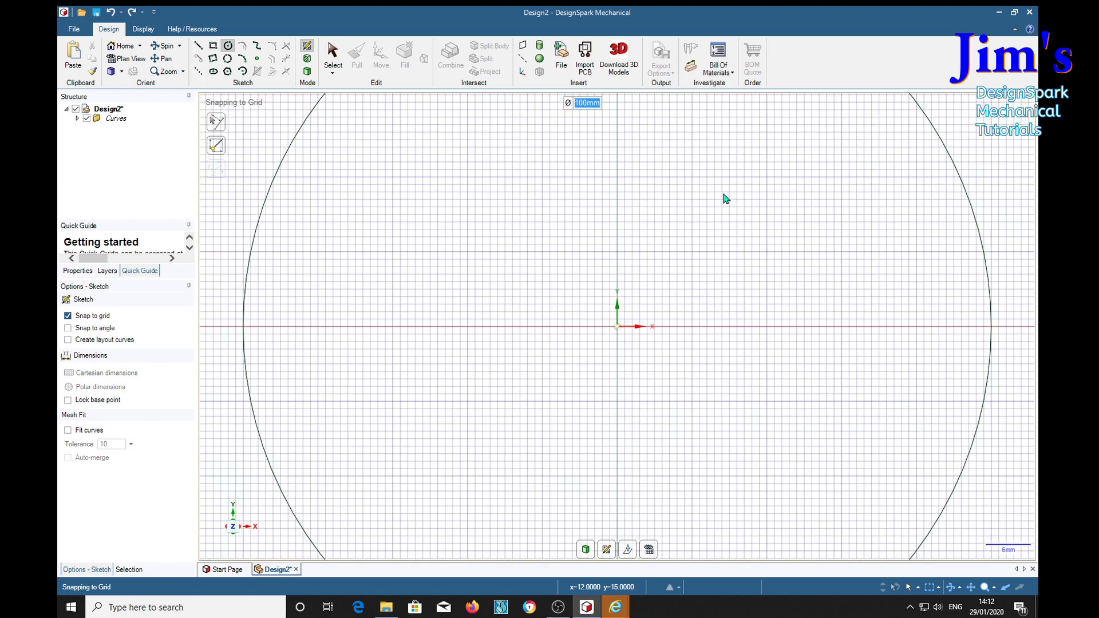
# Sketch a concentric 70 mm diameter circle inside the 100 mm circle.
pyautogui.click(617, 326)
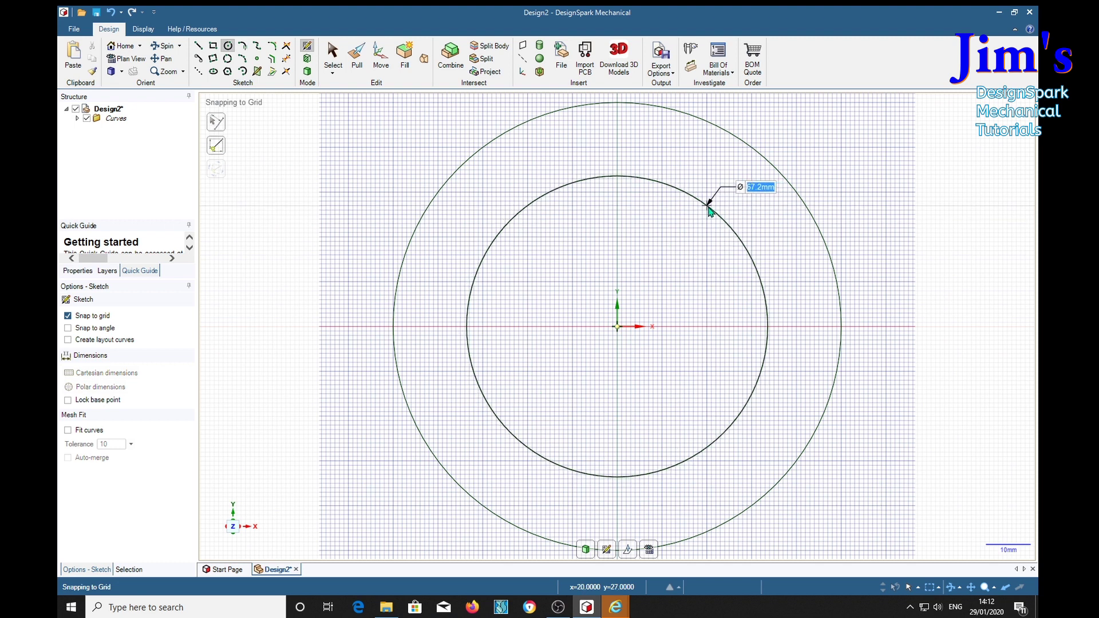
pyautogui.write('70')
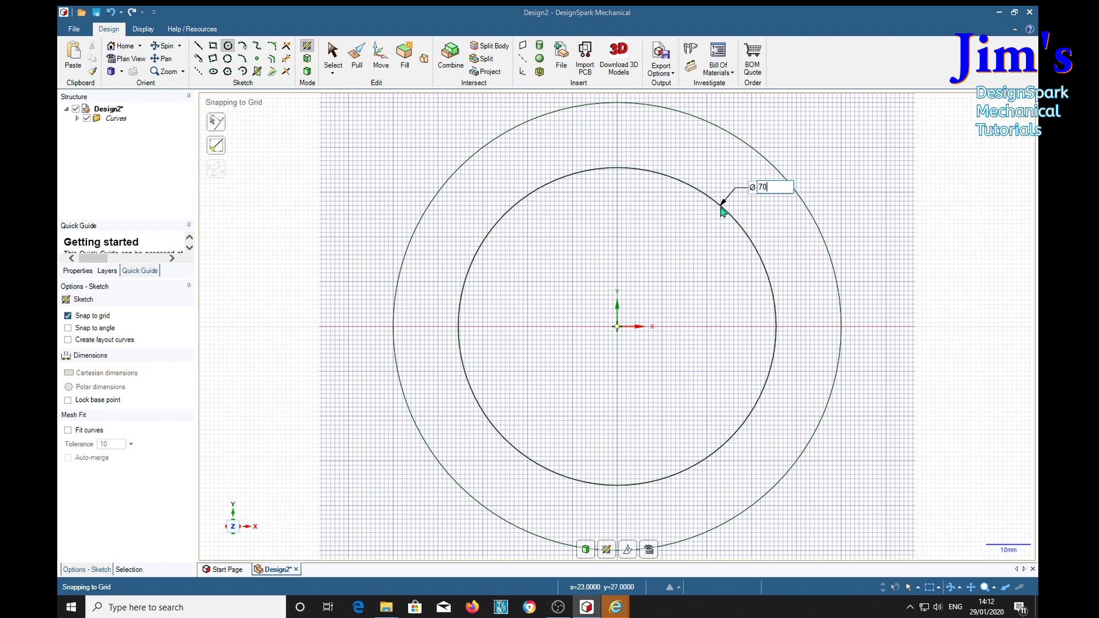
pyautogui.press('Return')
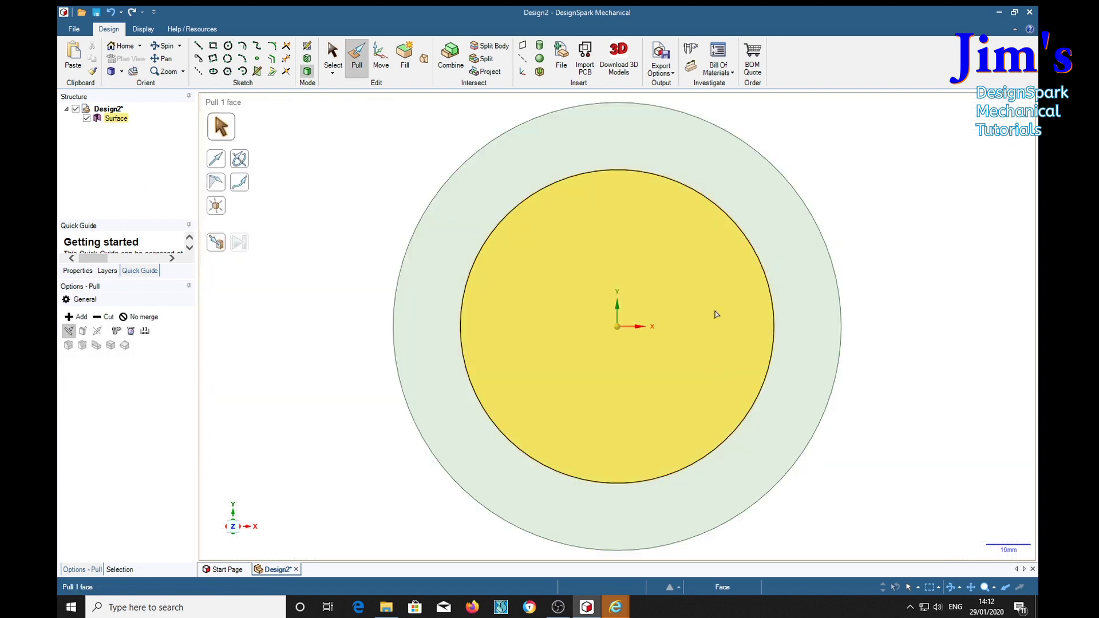
# Pull the inner disc to 10 mm thick and the surrounding outer ring to 8 mm thick.
pyautogui.click(715, 313)
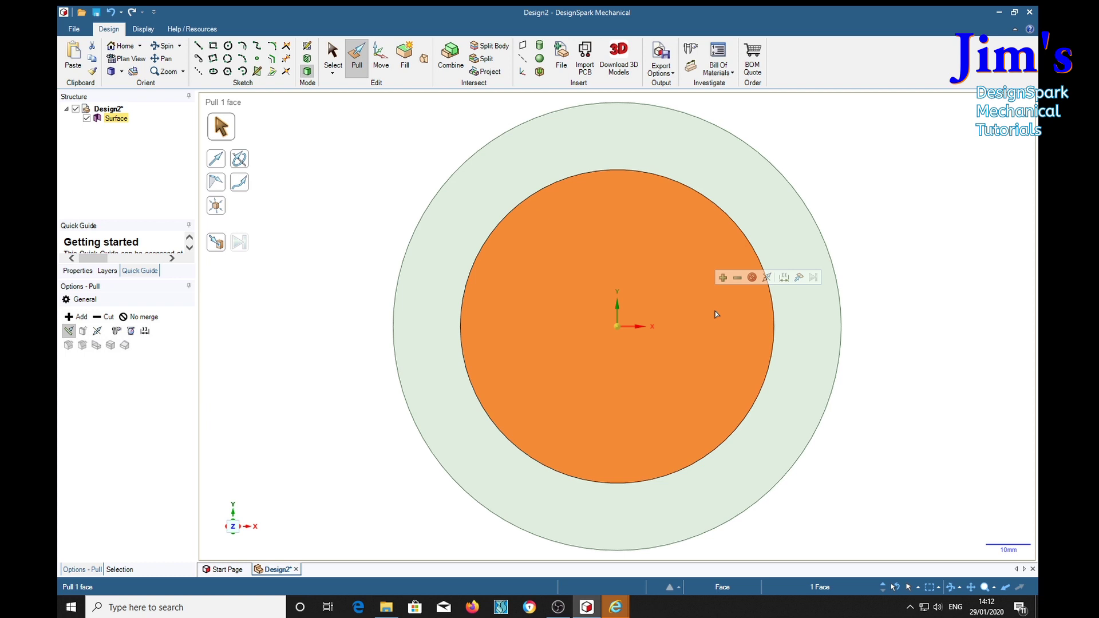
pyautogui.write('10')
pyautogui.press('Return')
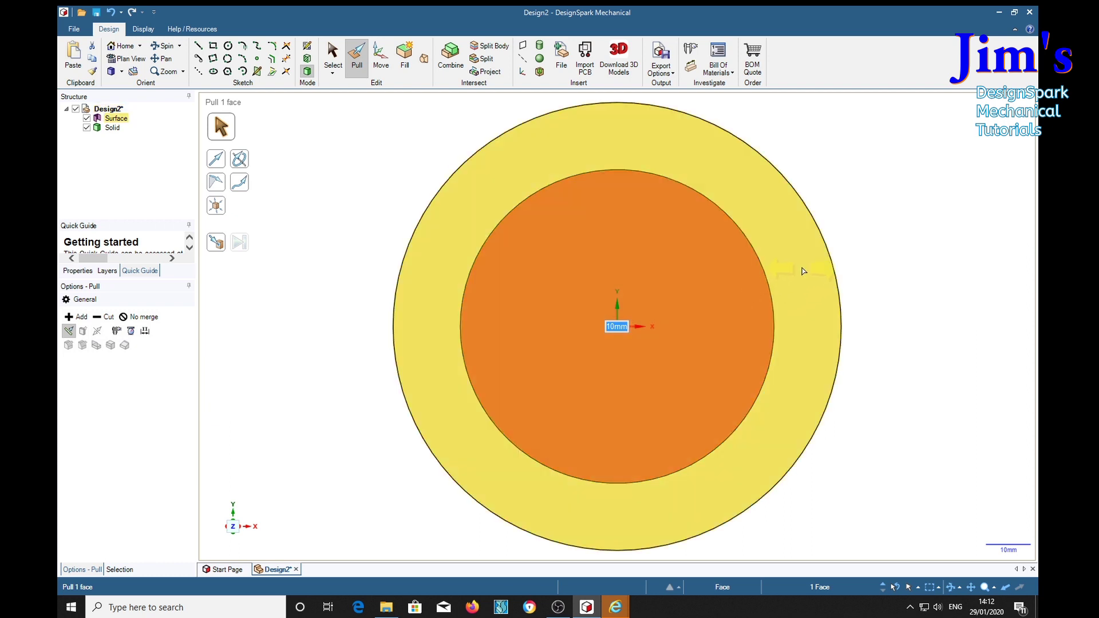
pyautogui.click(802, 271)
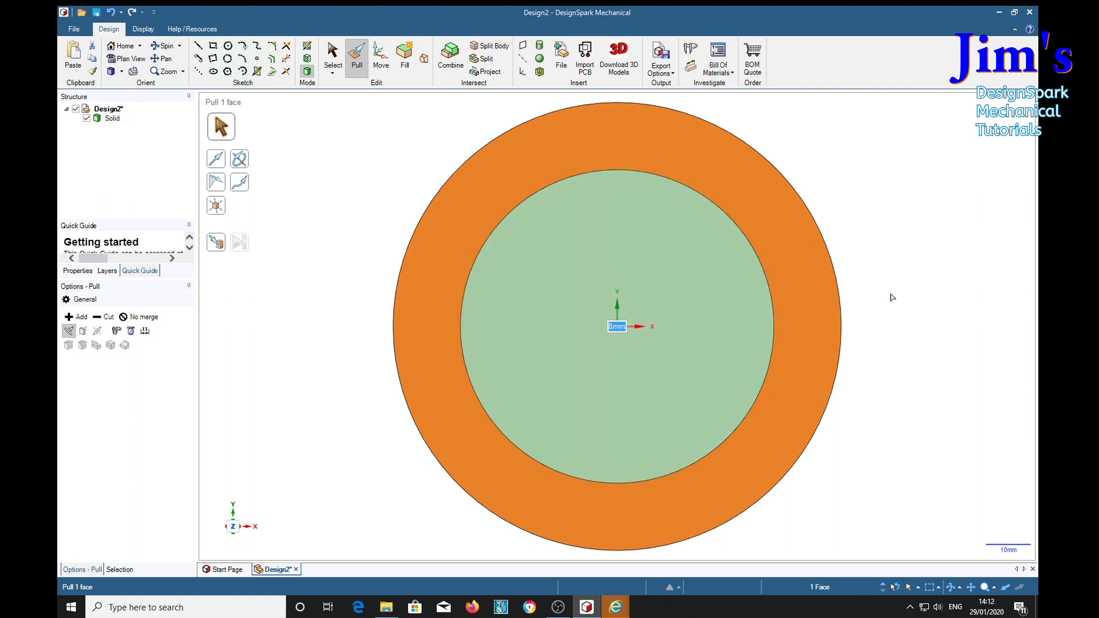
pyautogui.click(892, 297)
pyautogui.moveTo(969, 294)
pyautogui.mouseDown(button='middle')
pyautogui.moveTo(934, 304)
pyautogui.moveTo(868, 294)
pyautogui.moveTo(848, 324)
pyautogui.moveTo(878, 326)
pyautogui.moveTo(912, 307)
pyautogui.moveTo(863, 348)
pyautogui.moveTo(807, 322)
pyautogui.moveTo(824, 304)
pyautogui.moveTo(878, 297)
pyautogui.moveTo(884, 310)
pyautogui.mouseUp(button='middle')
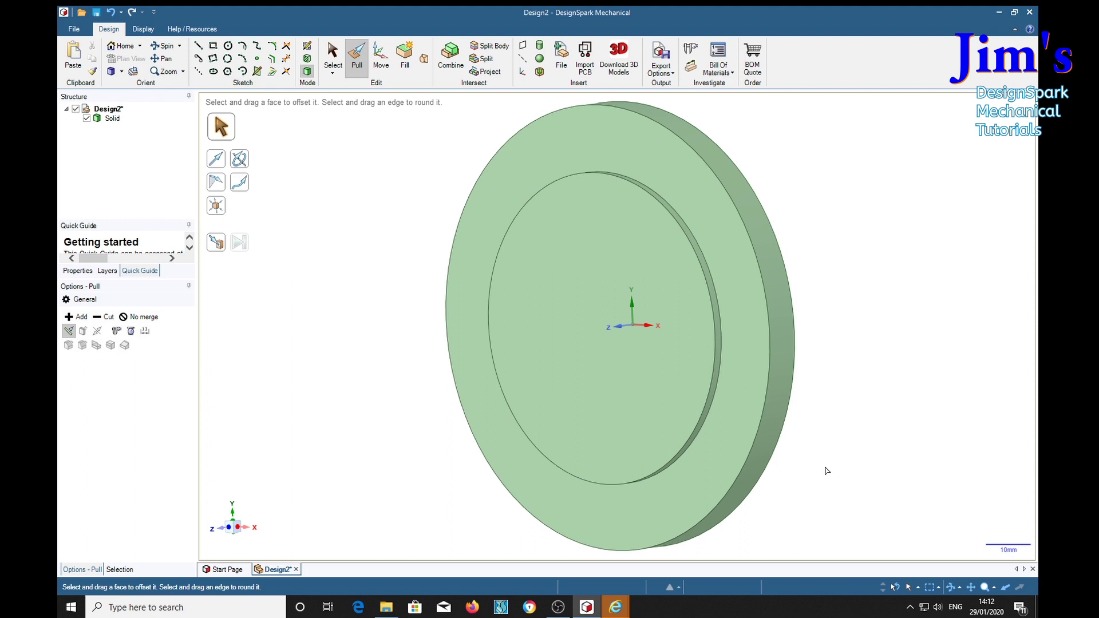
# Sketch a 50 mm diameter circle at the centre of the raised inner face.
pyautogui.click(589, 453)
pyautogui.press('c')
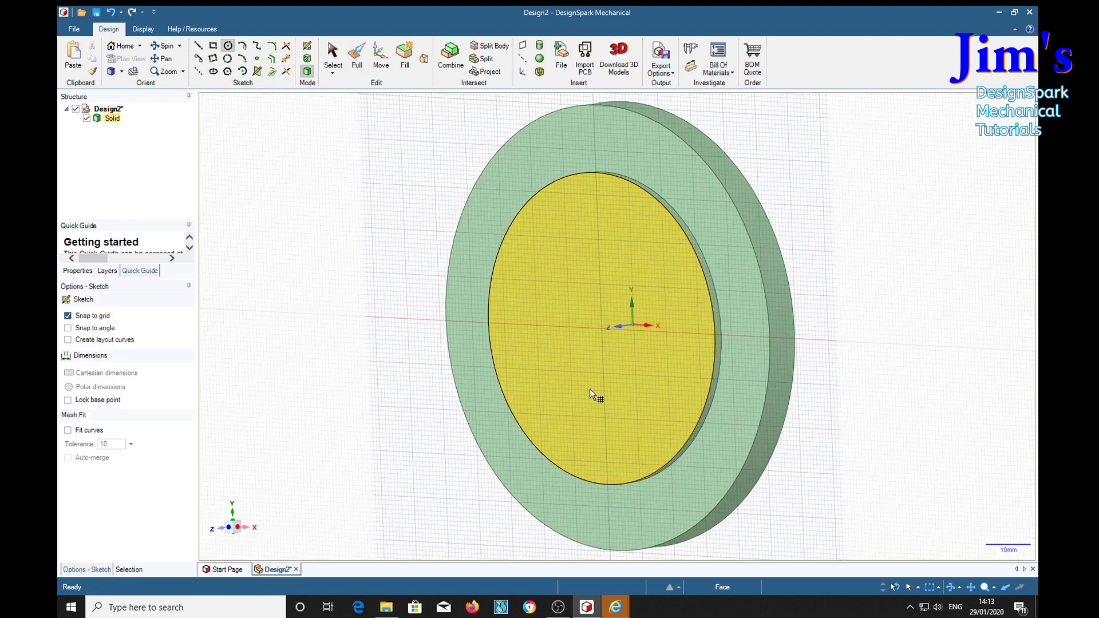
pyautogui.click(602, 330)
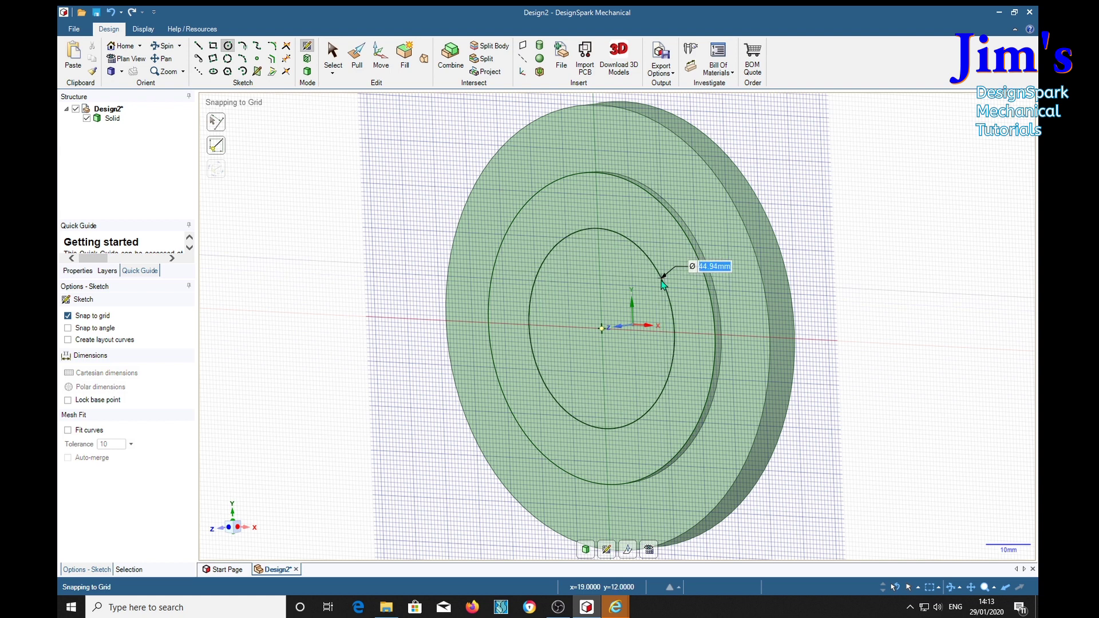
pyautogui.write('50')
pyautogui.press('Return')
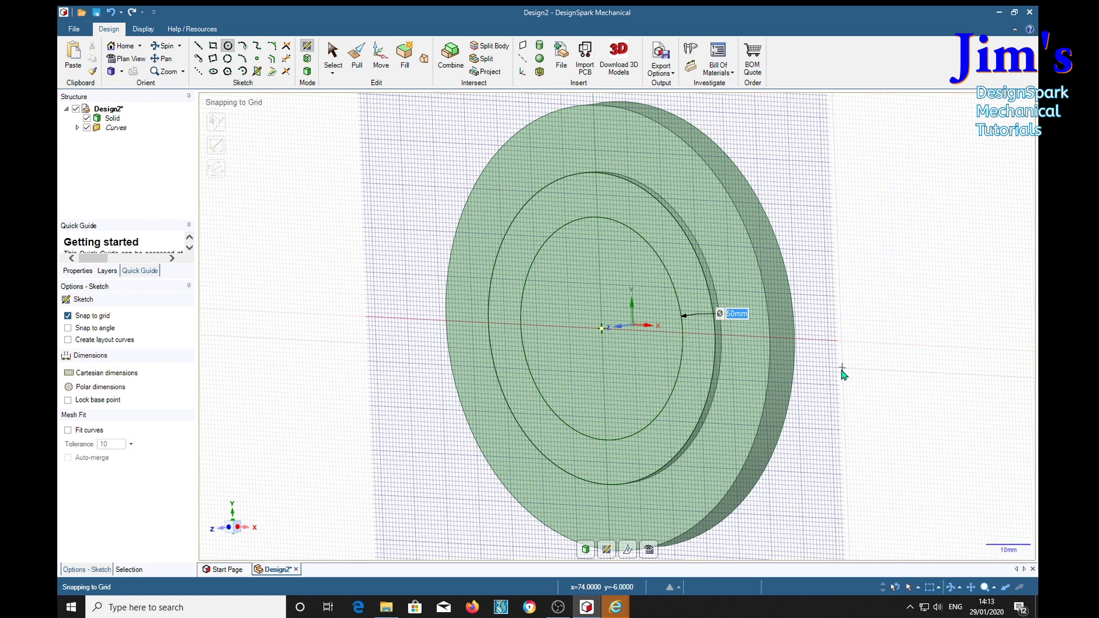
# Pull the 50 mm circular face back through the solid to cut the central bore.
pyautogui.press('p')
pyautogui.click(649, 358)
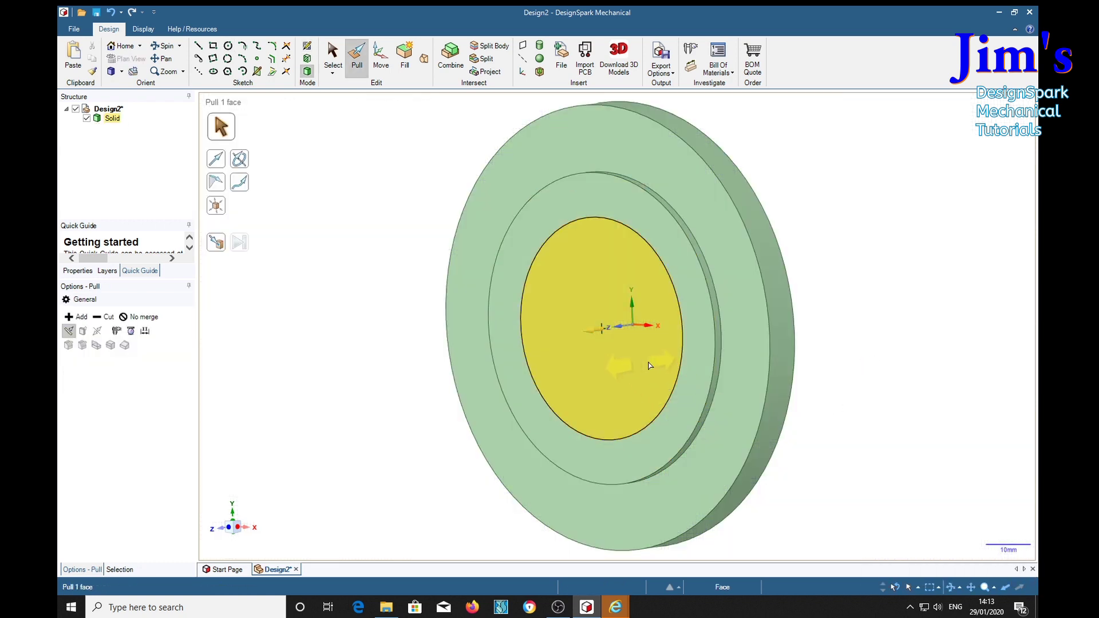
pyautogui.moveTo(650, 365); pyautogui.dragTo(711, 343)
# Sketch a bolt-hole circle about 7.2 mm in diameter on the outer ring, on the negative X axis 43 mm from the centre.
pyautogui.moveTo(895, 307); pyautogui.dragTo(943, 298, button='middle')
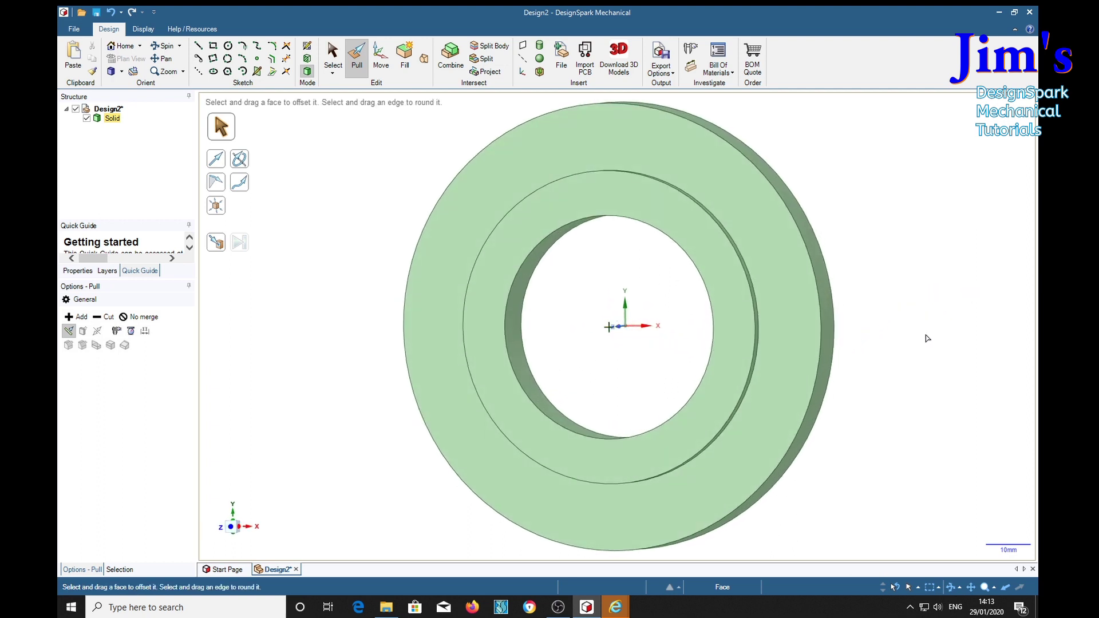
pyautogui.press('c')
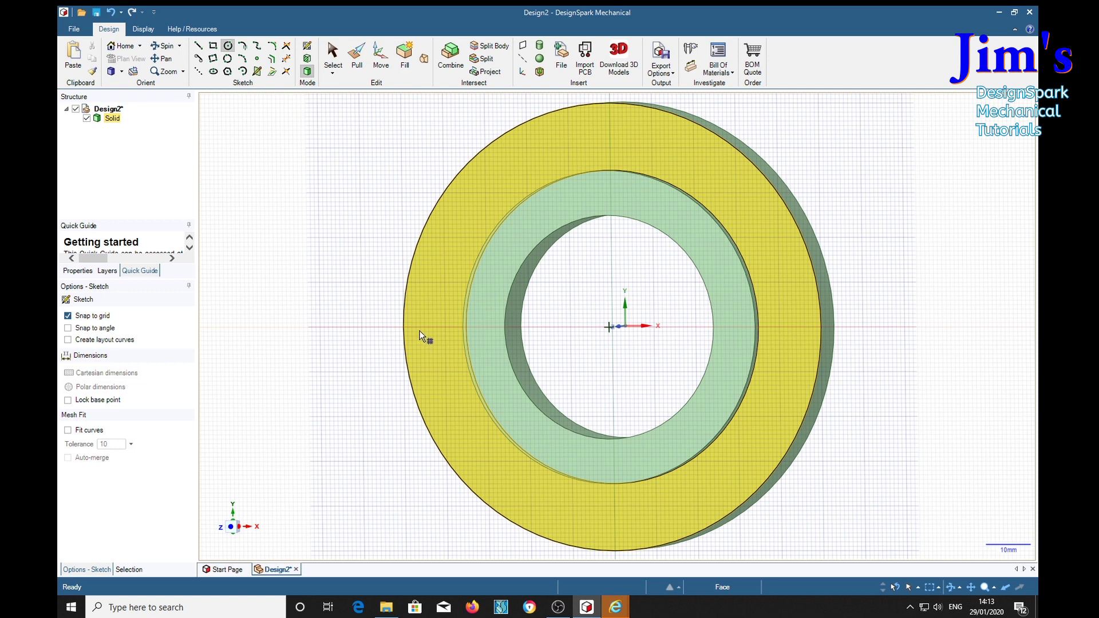
pyautogui.click(421, 338)
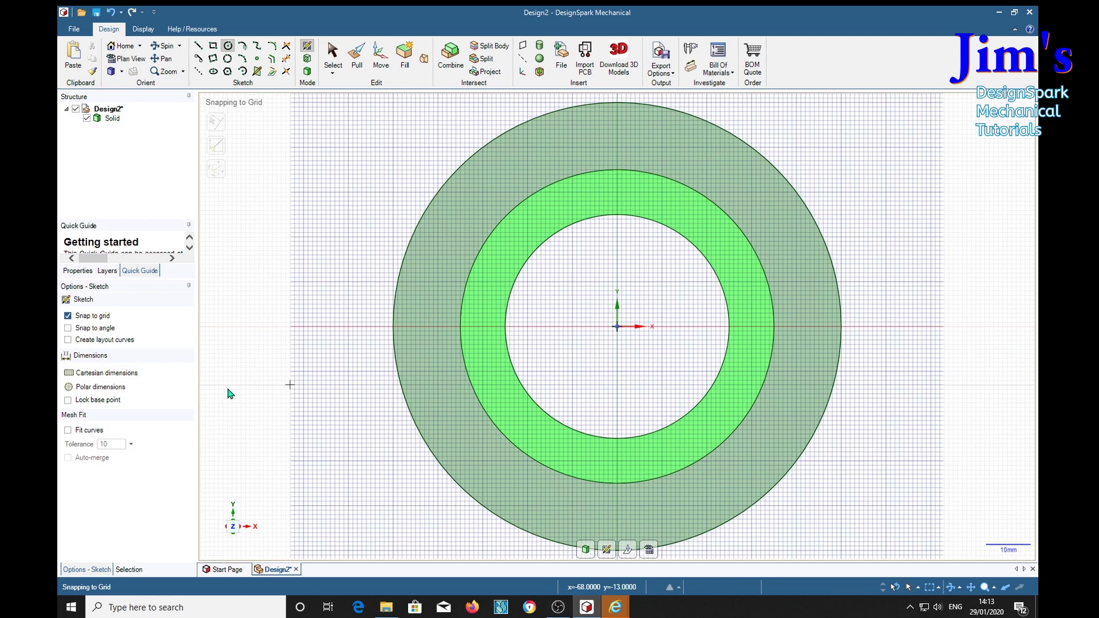
pyautogui.click(424, 326)
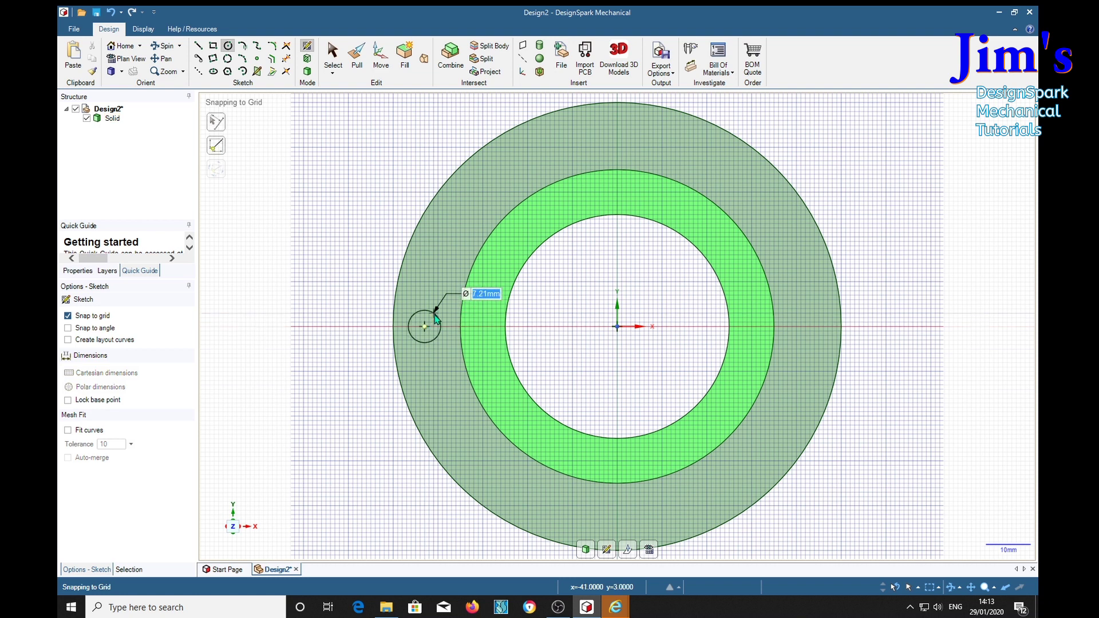
pyautogui.click(436, 318)
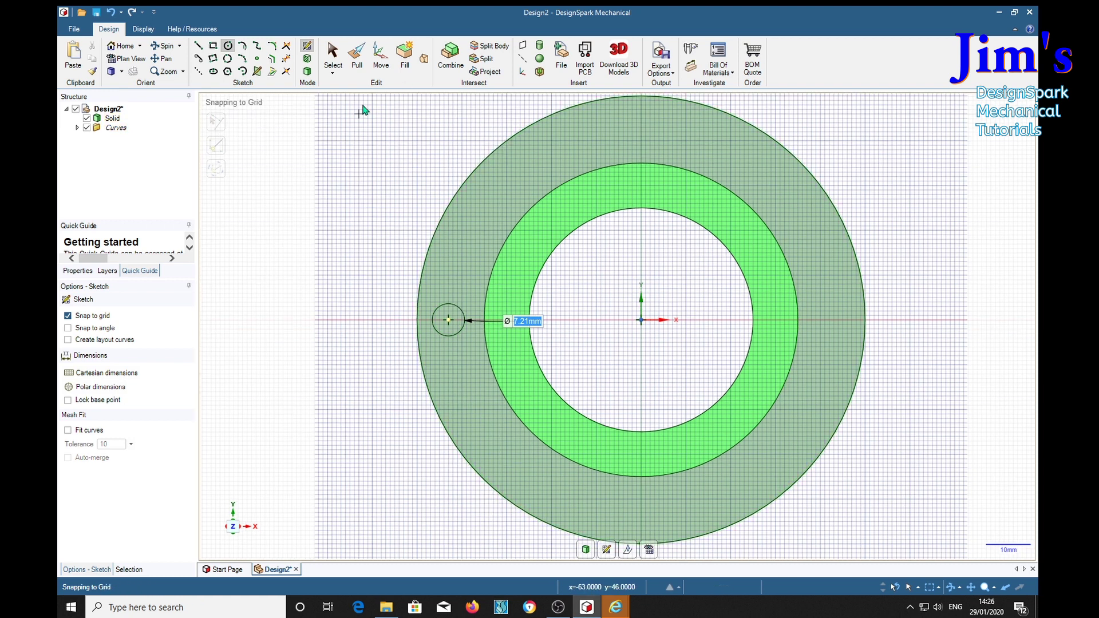
# Pattern the bolt-hole circle with Move around the flange centre, making eight circles spaced 45° apart.
pyautogui.click(380, 58)
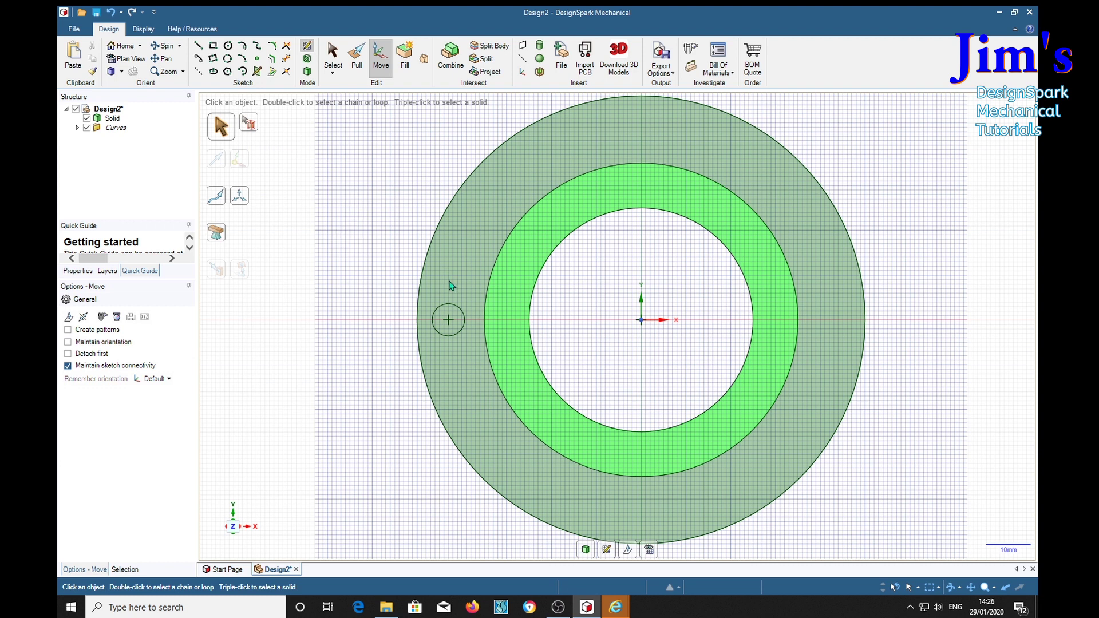
pyautogui.click(456, 312)
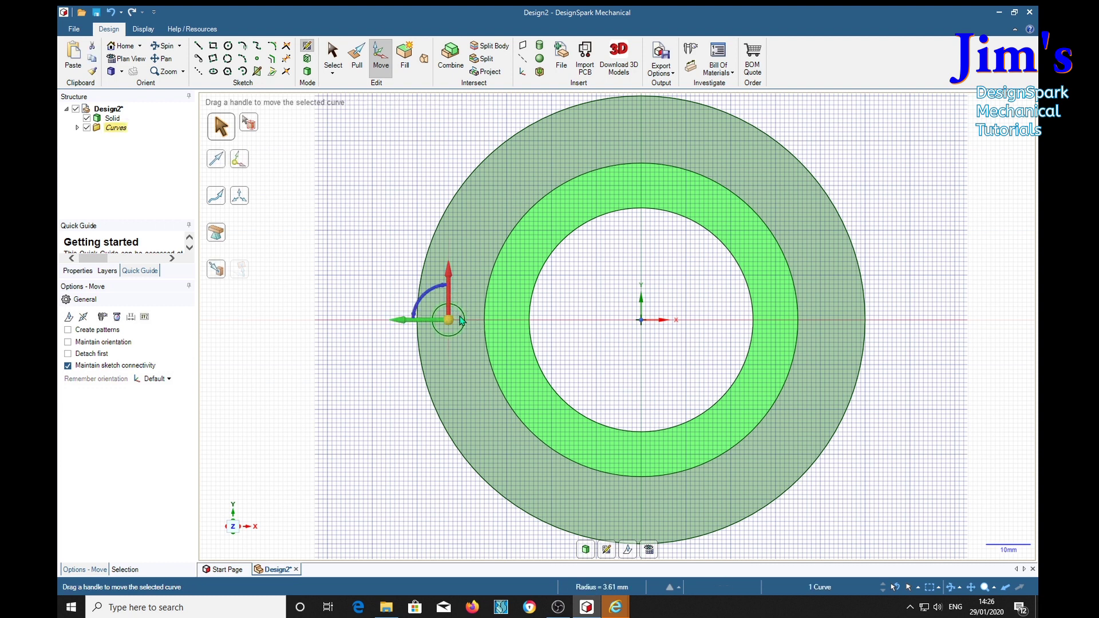
pyautogui.moveTo(449, 319)
pyautogui.mouseDown()
pyautogui.moveTo(643, 322)
pyautogui.moveTo(444, 332)
pyautogui.moveTo(650, 326)
pyautogui.moveTo(449, 320)
pyautogui.moveTo(508, 280)
pyautogui.moveTo(502, 318)
pyautogui.moveTo(430, 324)
pyautogui.moveTo(450, 324)
pyautogui.mouseUp()
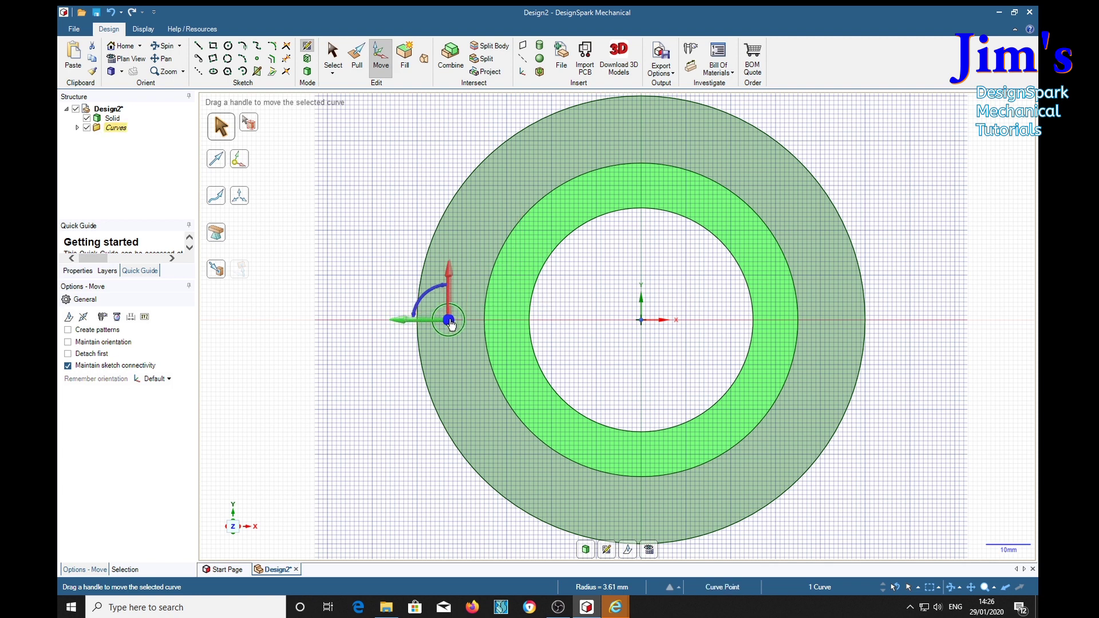
pyautogui.press('u')
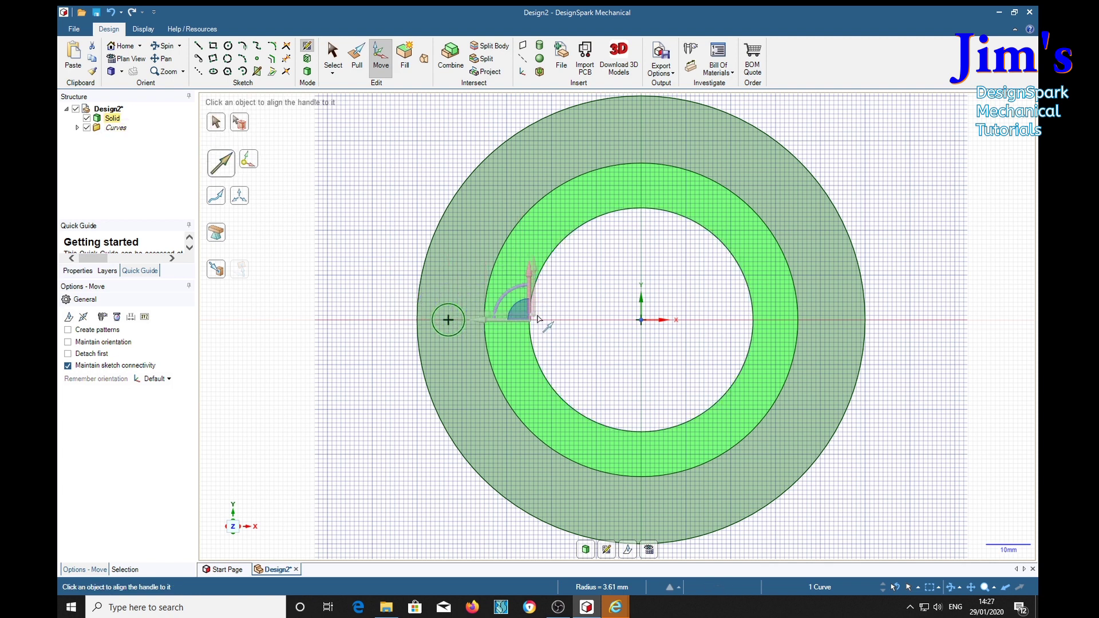
pyautogui.click(641, 319)
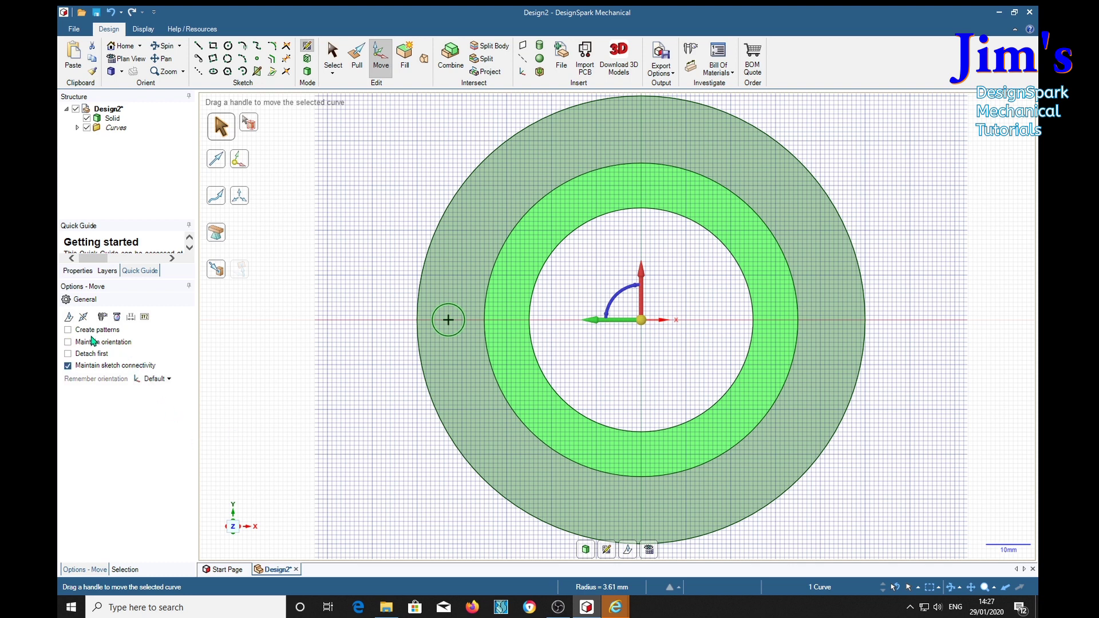
pyautogui.click(79, 333)
pyautogui.moveTo(623, 293); pyautogui.dragTo(611, 313)
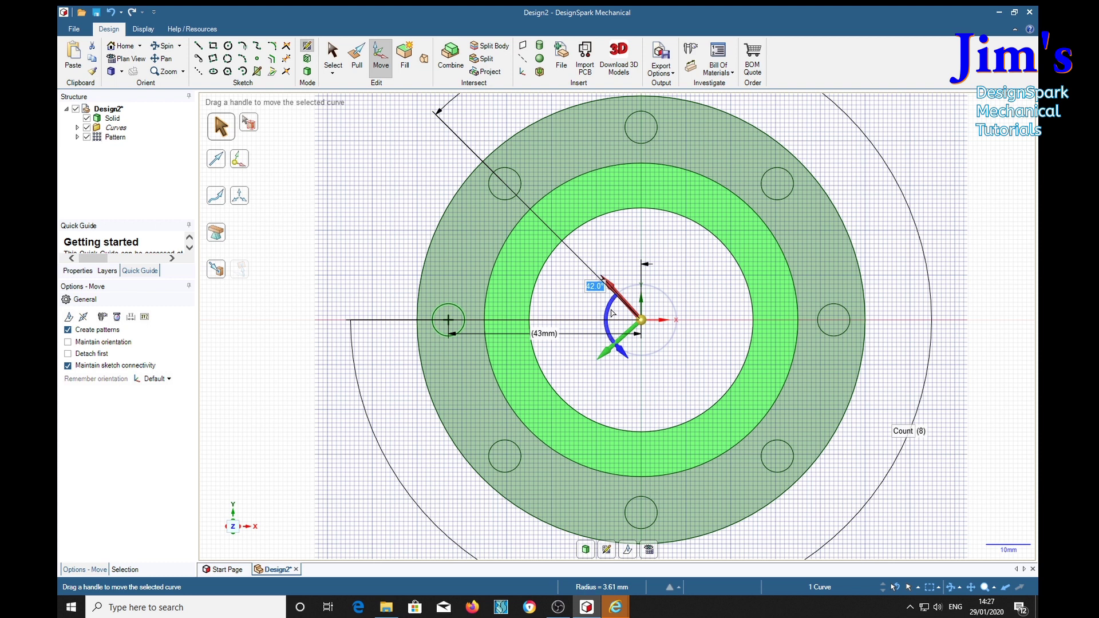
pyautogui.moveTo(611, 313); pyautogui.dragTo(611, 313)
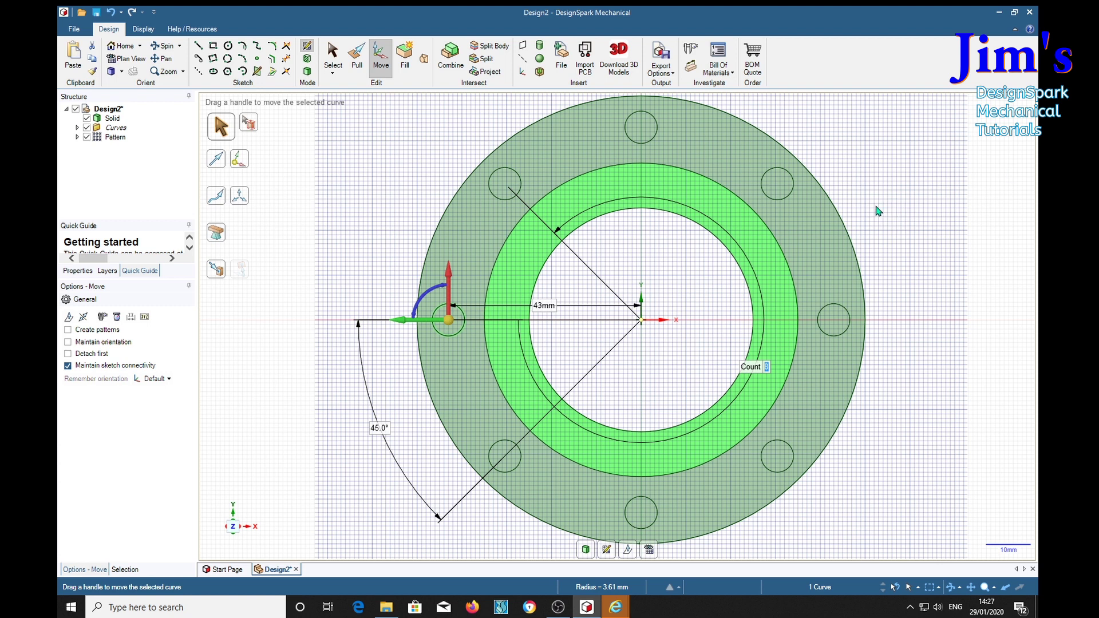
# Pull all eight bolt-hole circle faces on the outer ring back through the flange to cut the holes.
pyautogui.press('p')
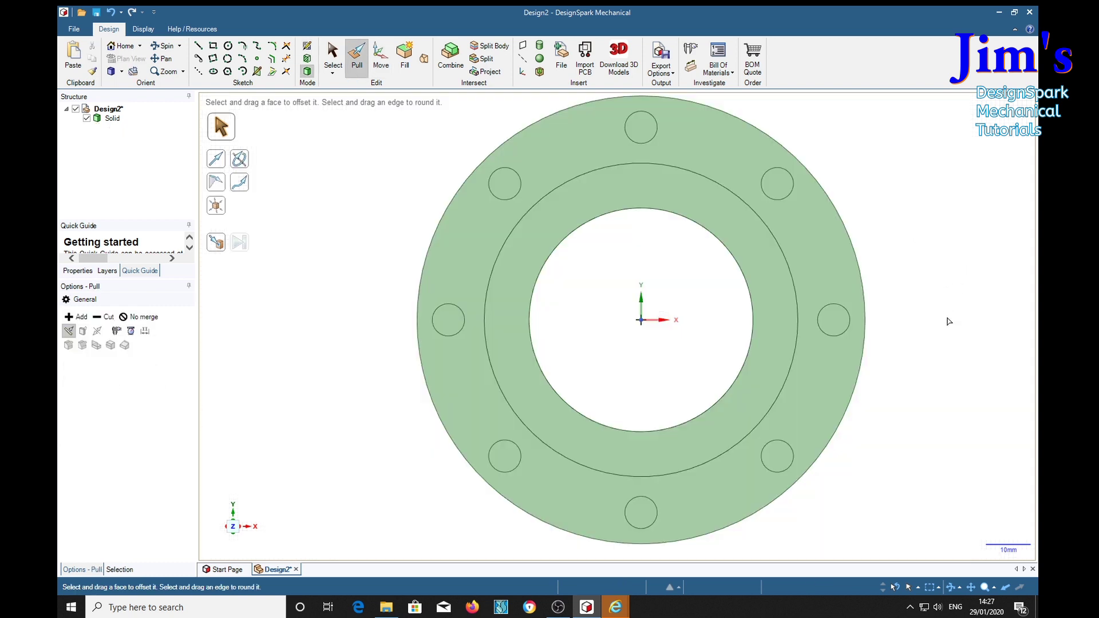
pyautogui.click(449, 328)
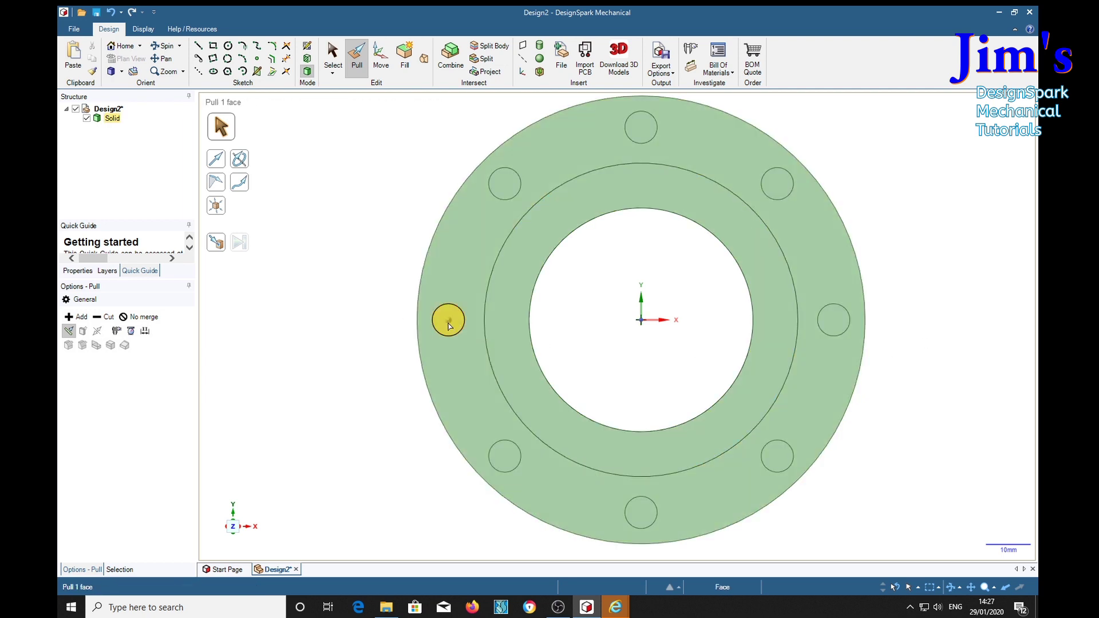
pyautogui.click(658, 166)
pyautogui.click(850, 437)
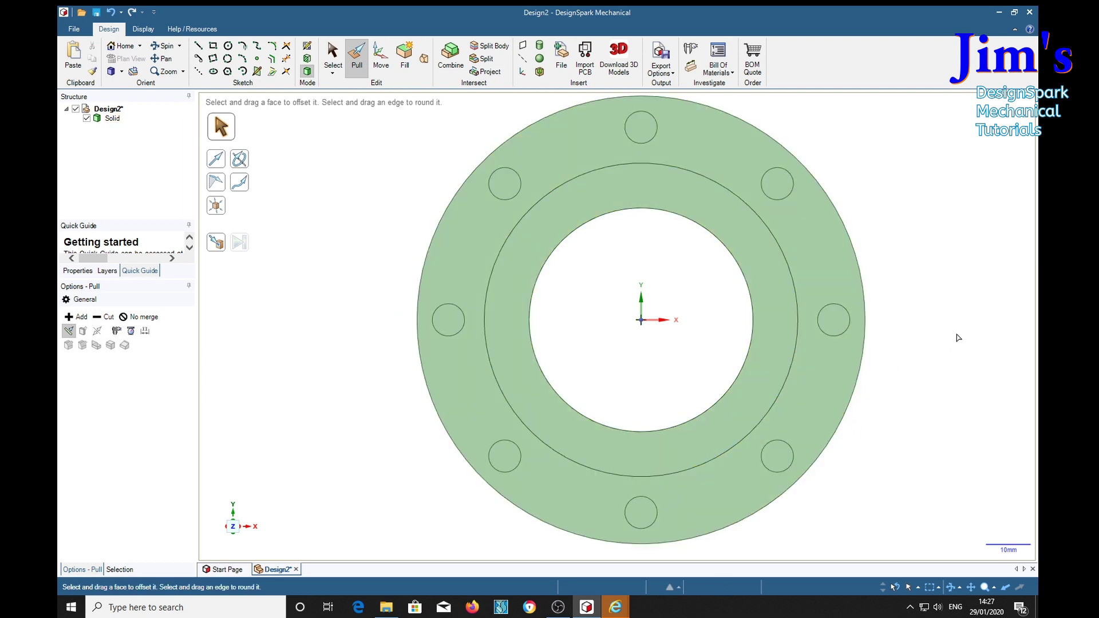
pyautogui.moveTo(958, 338); pyautogui.dragTo(903, 338, button='middle')
pyautogui.click(457, 324)
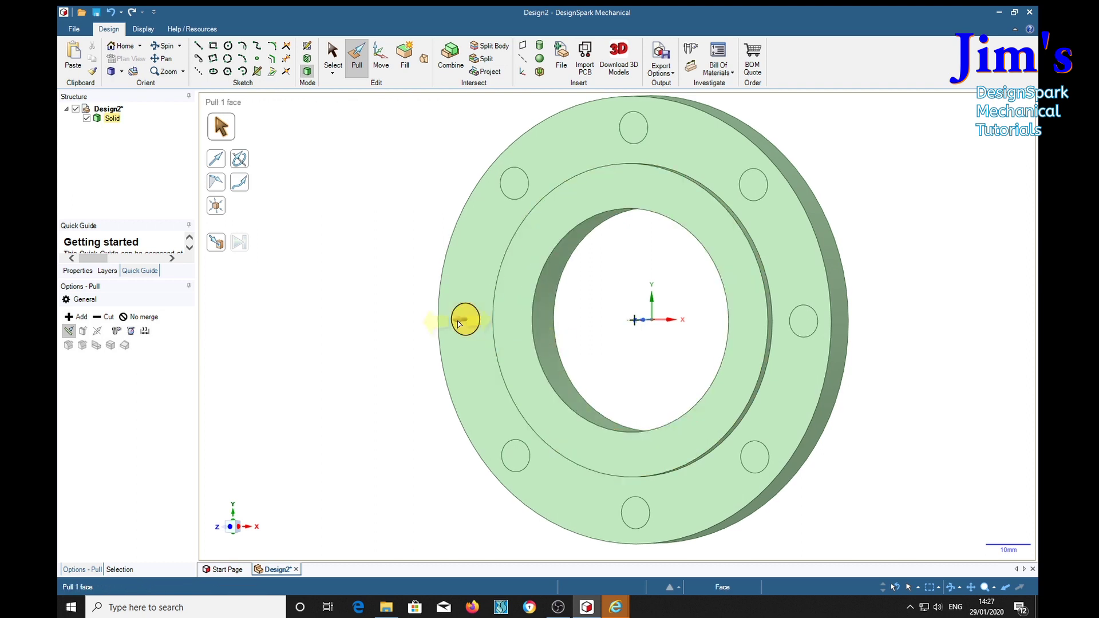
pyautogui.click(459, 324)
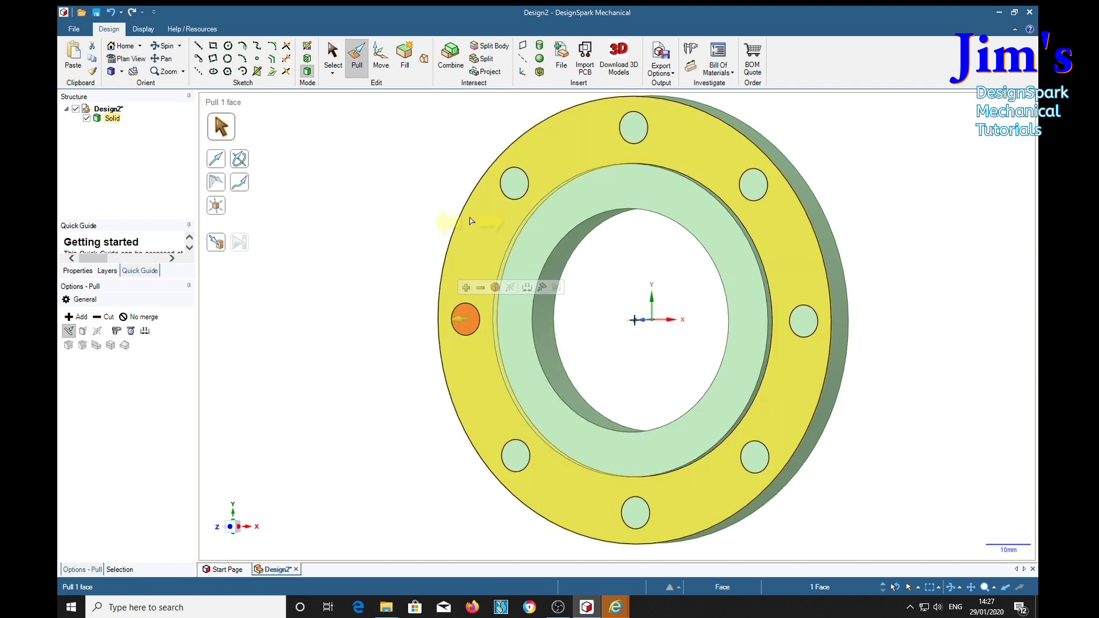
pyautogui.keyDown('ctrl'); pyautogui.click(514, 184); pyautogui.keyUp('ctrl')
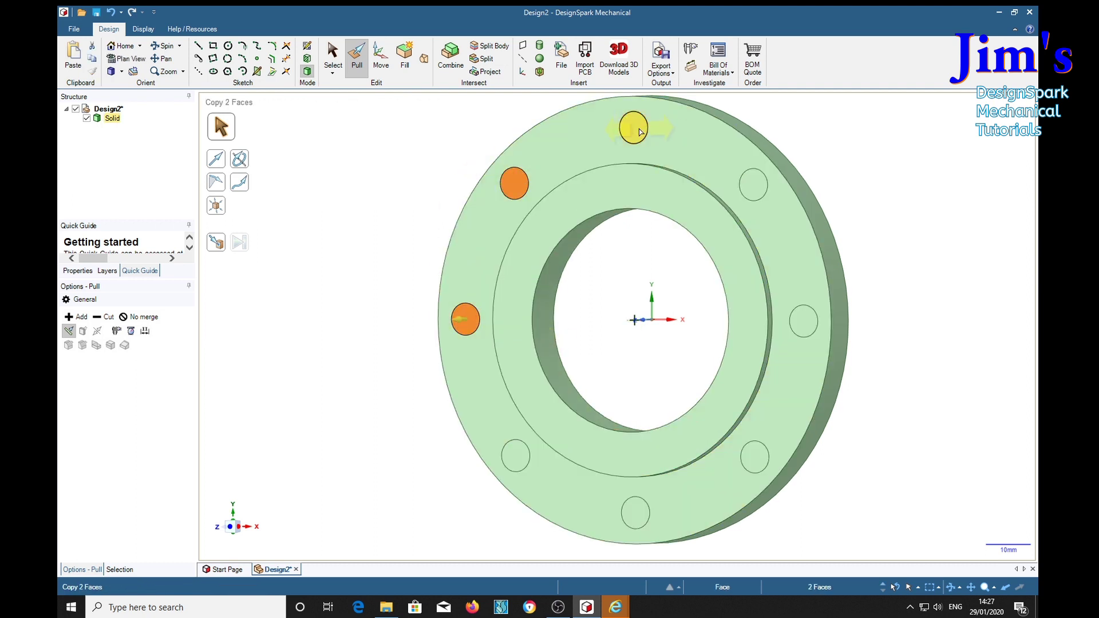
pyautogui.keyDown('ctrl'); pyautogui.click(640, 132); pyautogui.keyUp('ctrl')
pyautogui.keyDown('ctrl'); pyautogui.click(753, 192); pyautogui.keyUp('ctrl')
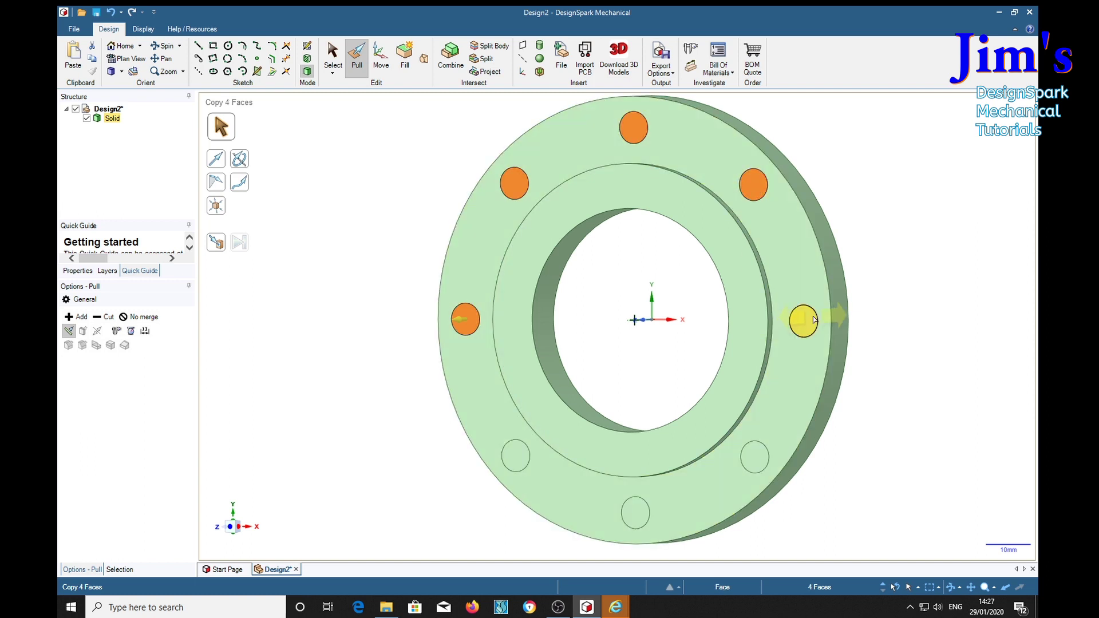
pyautogui.keyDown('ctrl'); pyautogui.click(804, 322); pyautogui.keyUp('ctrl')
pyautogui.keyDown('ctrl'); pyautogui.click(753, 458); pyautogui.keyUp('ctrl')
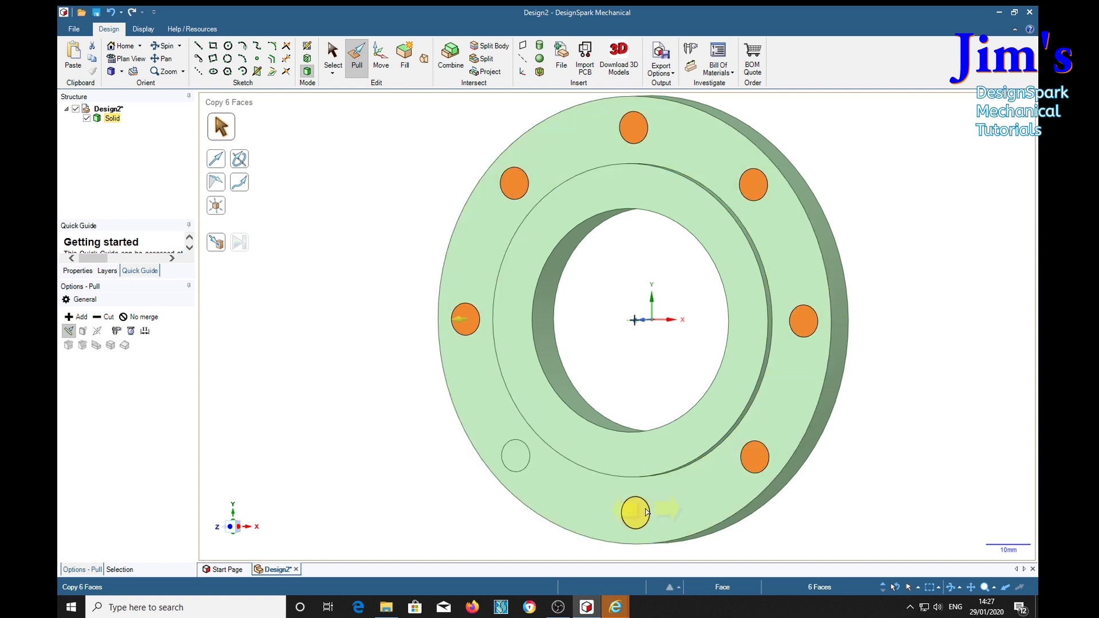
pyautogui.keyDown('ctrl'); pyautogui.click(515, 456); pyautogui.keyUp('ctrl')
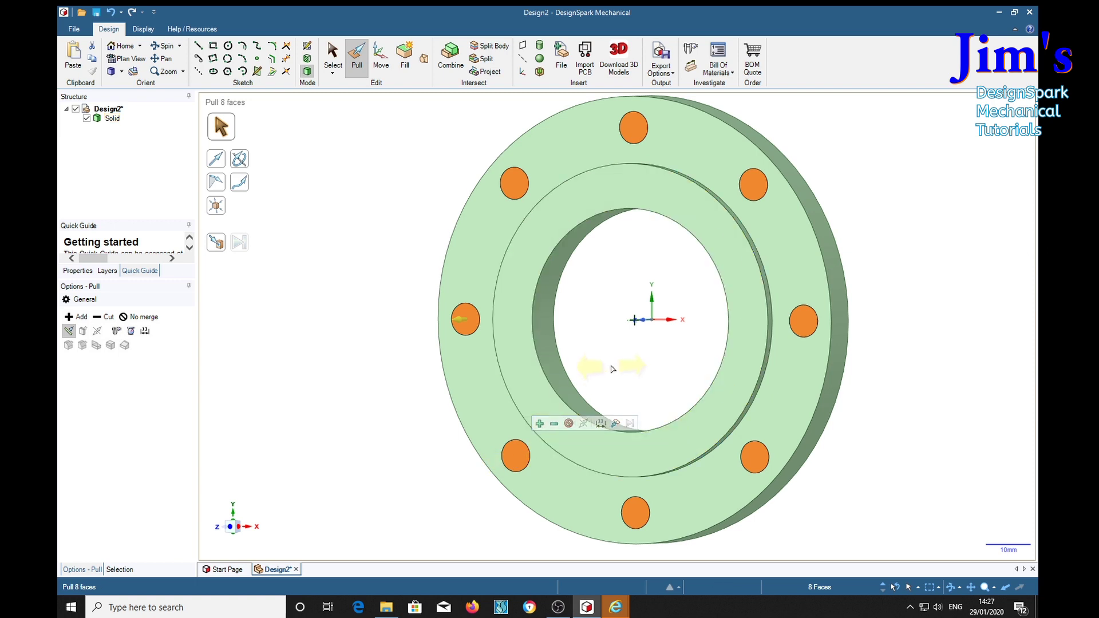
pyautogui.moveTo(592, 368); pyautogui.dragTo(605, 363)
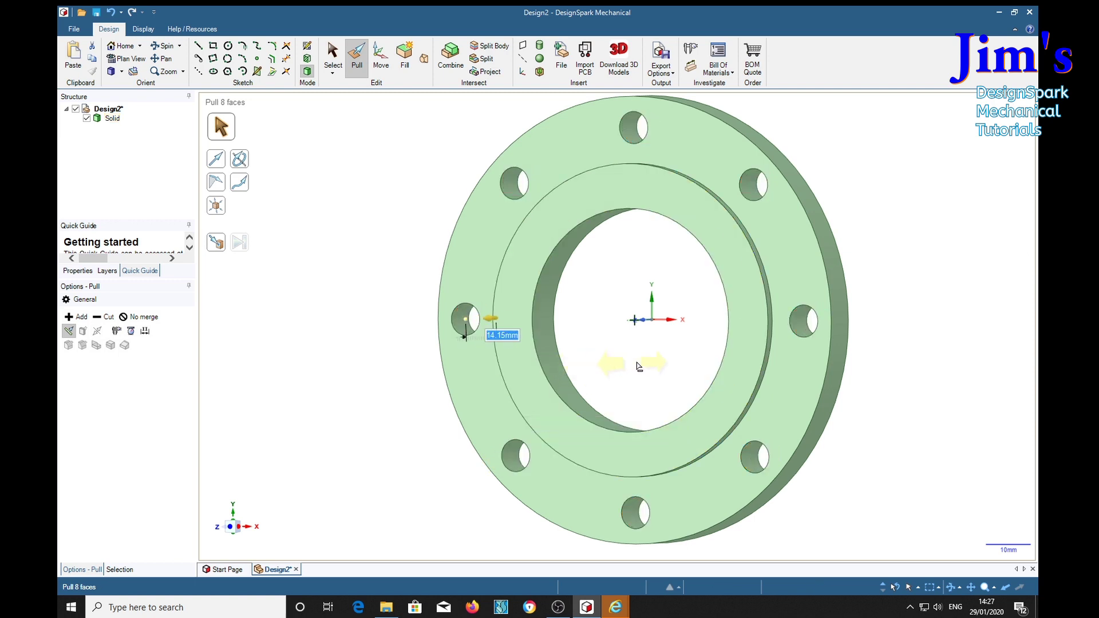
pyautogui.click(675, 400)
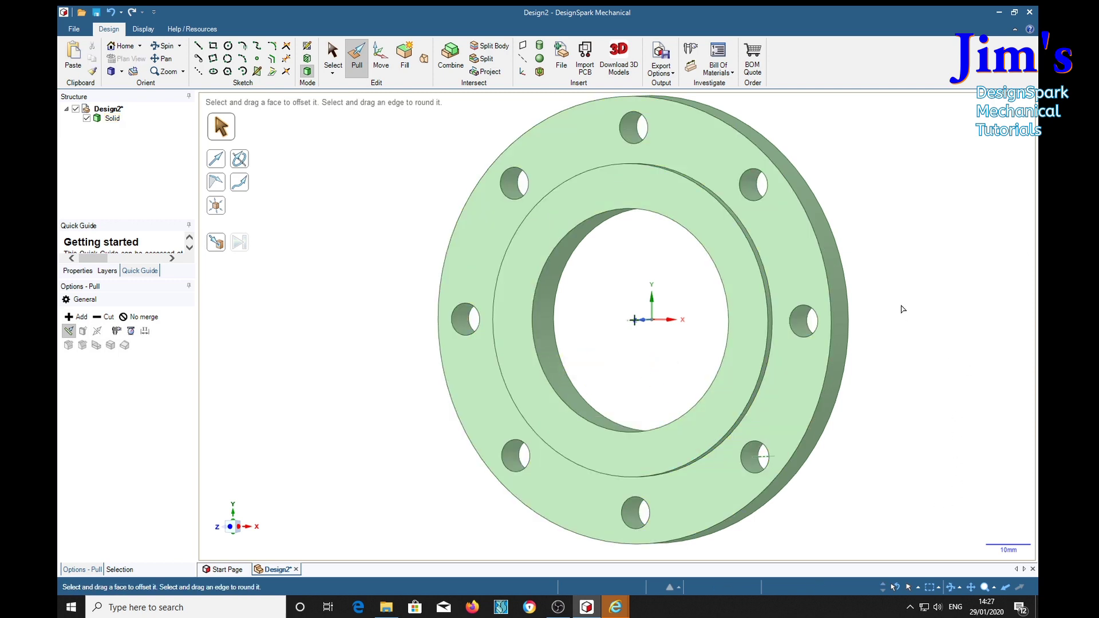
# Sketch an eight-sided polygon, 70 mm in diameter without internal radius, centred on the flange's flat back face with a corner on the Y axis.
pyautogui.moveTo(946, 281); pyautogui.dragTo(692, 297, button='middle')
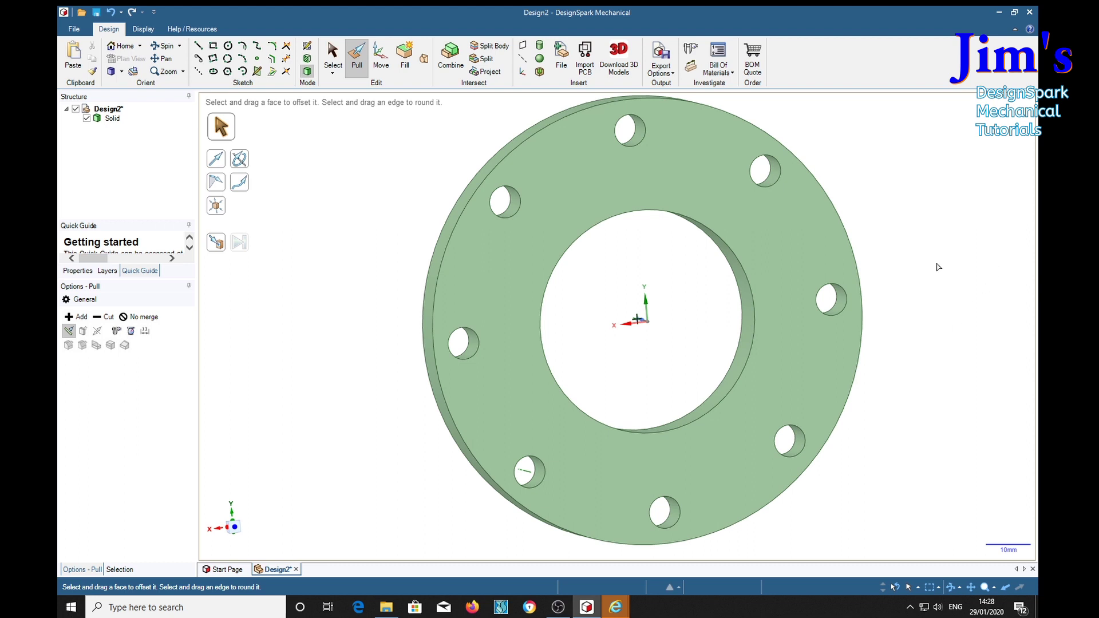
pyautogui.moveTo(939, 299); pyautogui.dragTo(961, 308, button='middle')
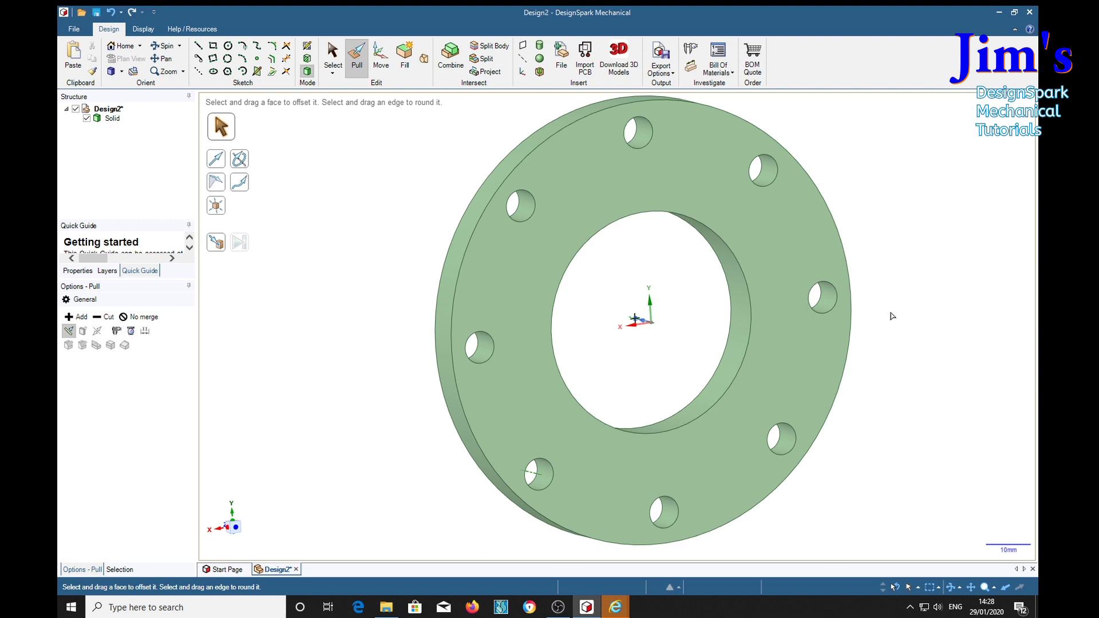
pyautogui.click(229, 72)
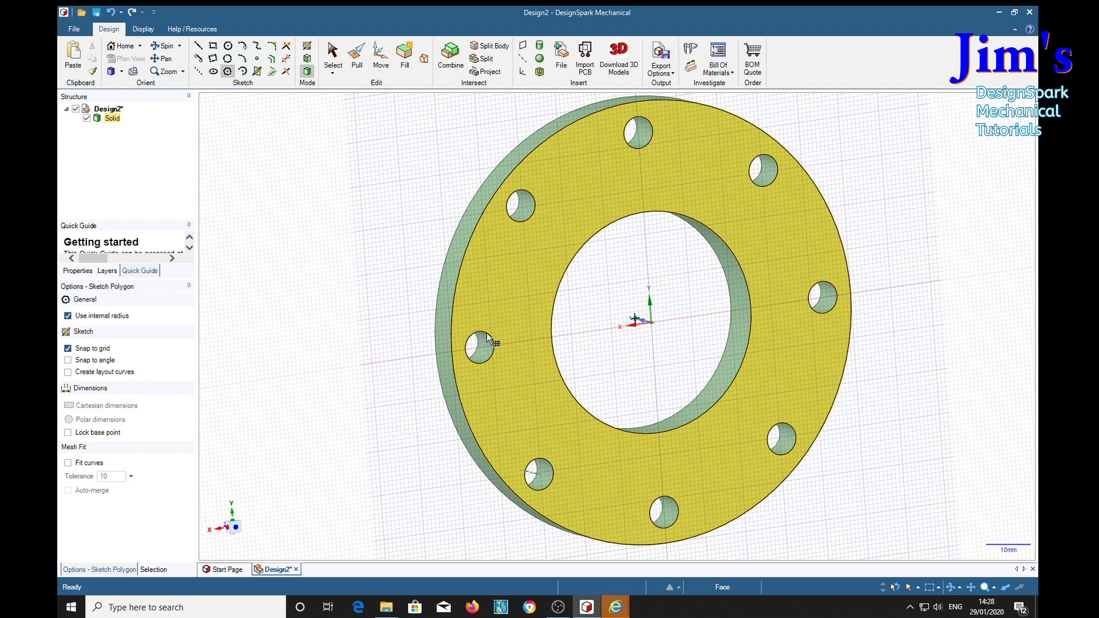
pyautogui.click(802, 357)
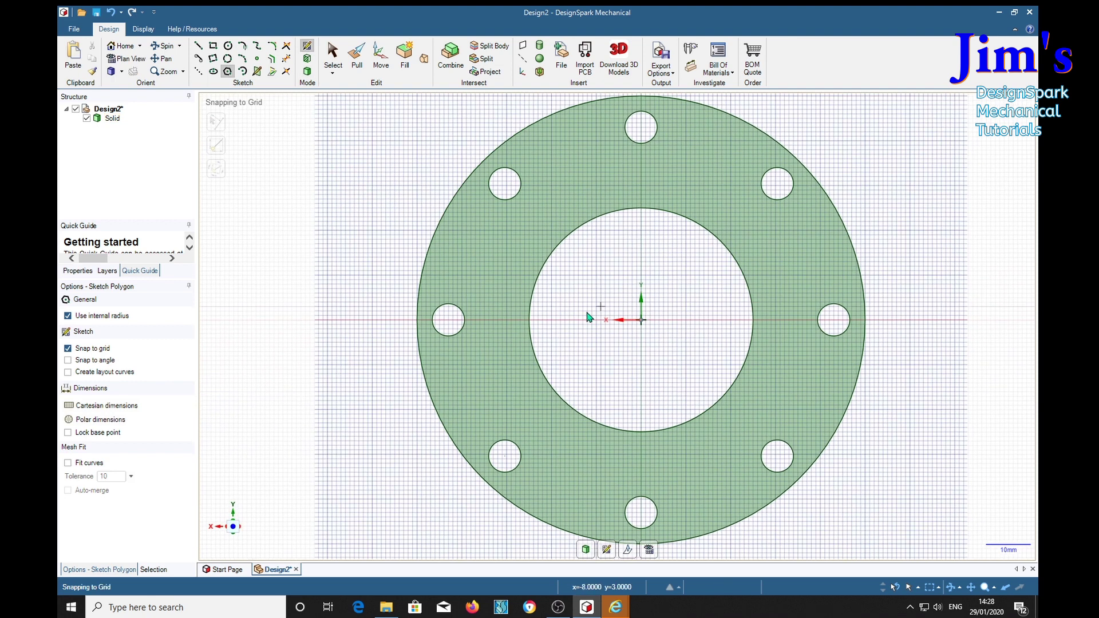
pyautogui.click(448, 320)
pyautogui.click(113, 317)
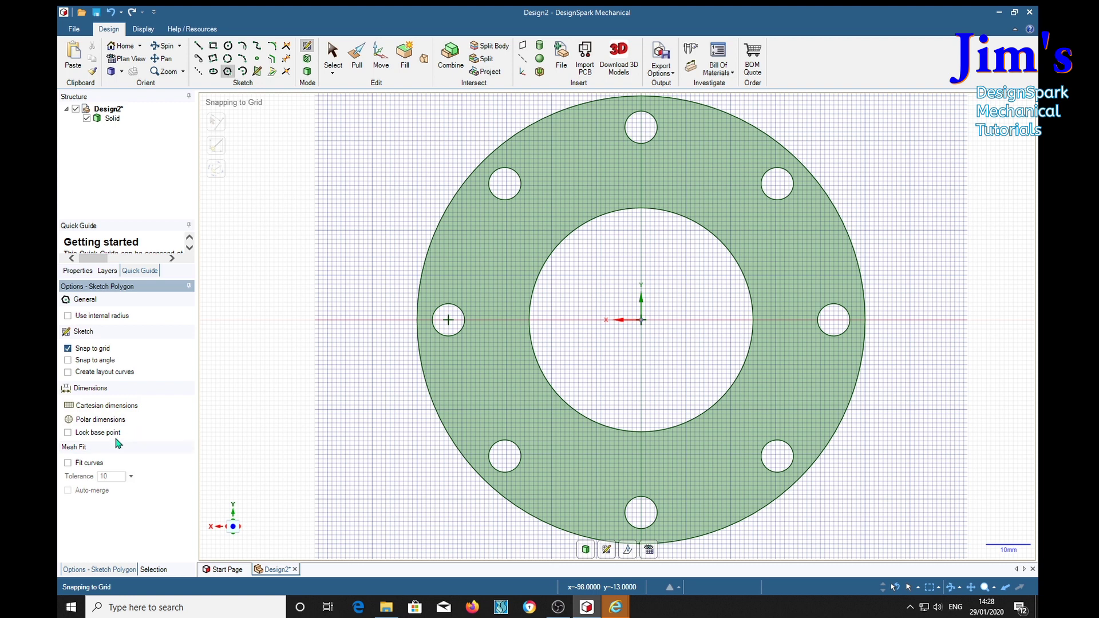
pyautogui.click(641, 320)
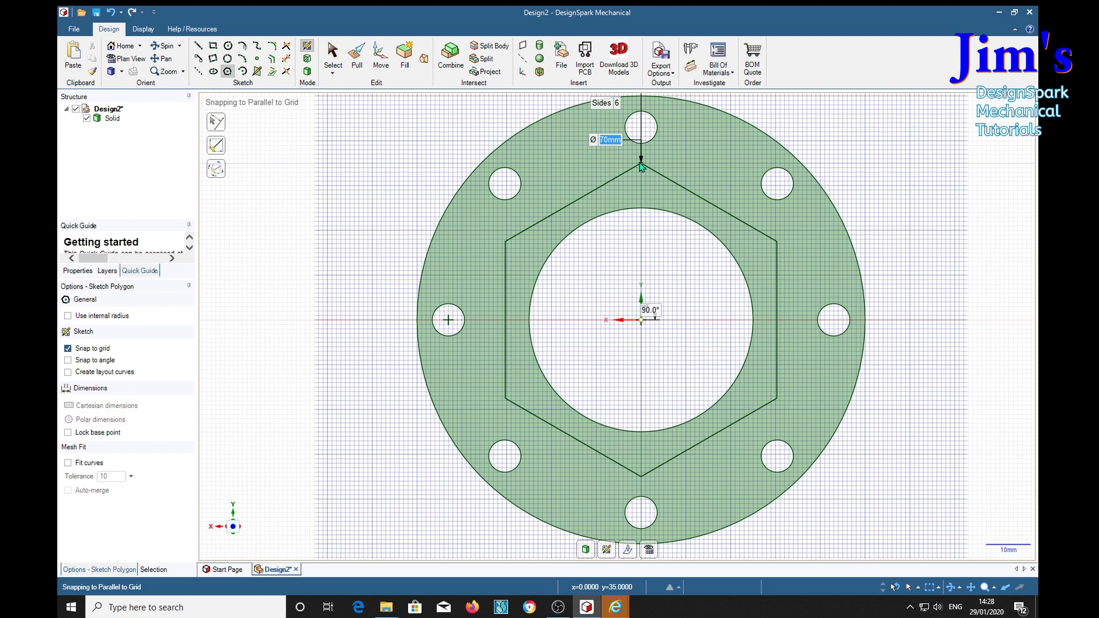
pyautogui.press('Tab')
pyautogui.press('Tab')
pyautogui.write('8')
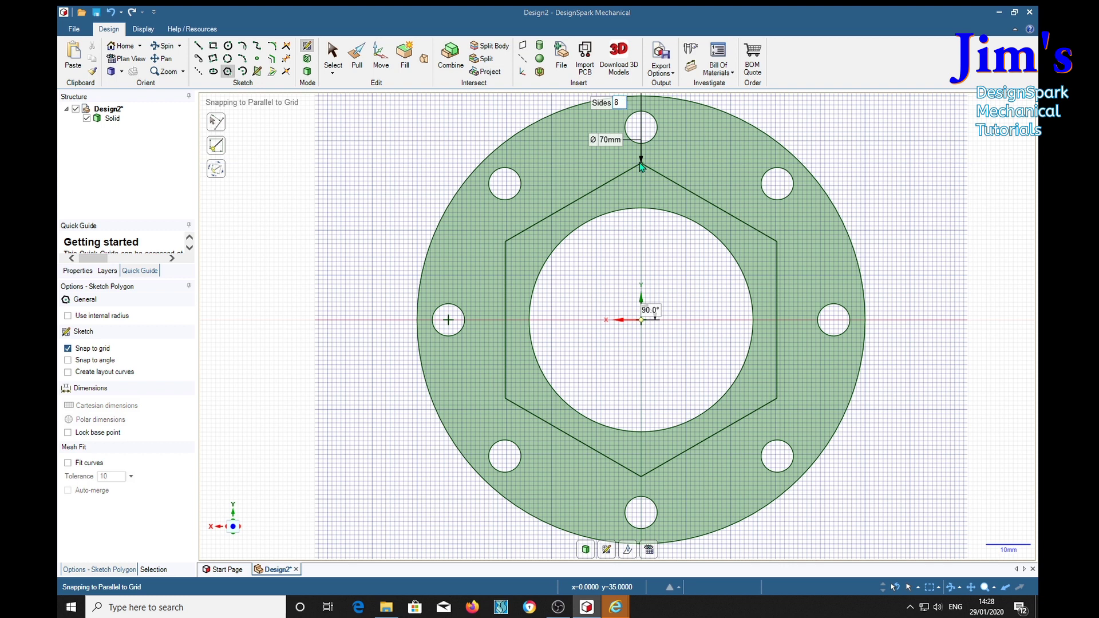
pyautogui.press('Tab')
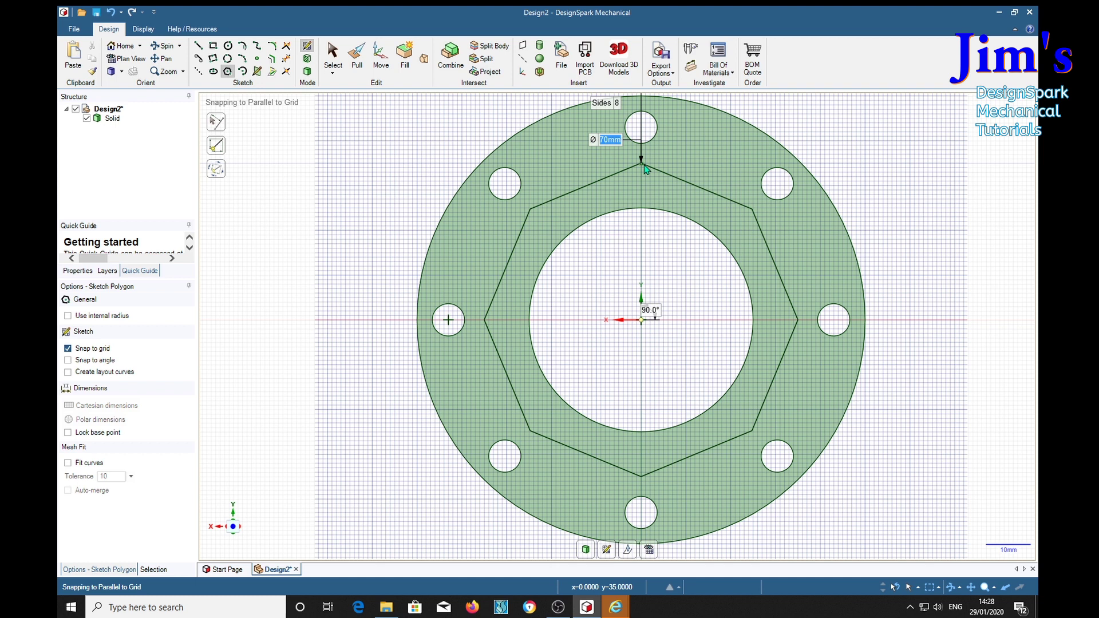
pyautogui.click(643, 167)
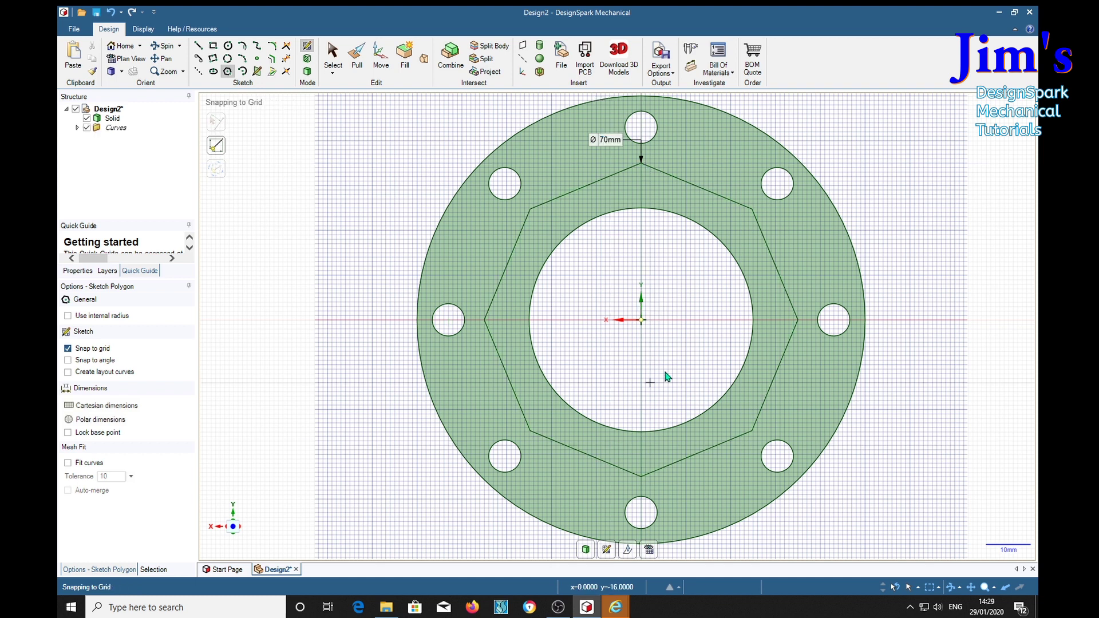
# Pull the octagonal face around the bore inward to cut a shallow recess in the flange's back face.
pyautogui.press('p')
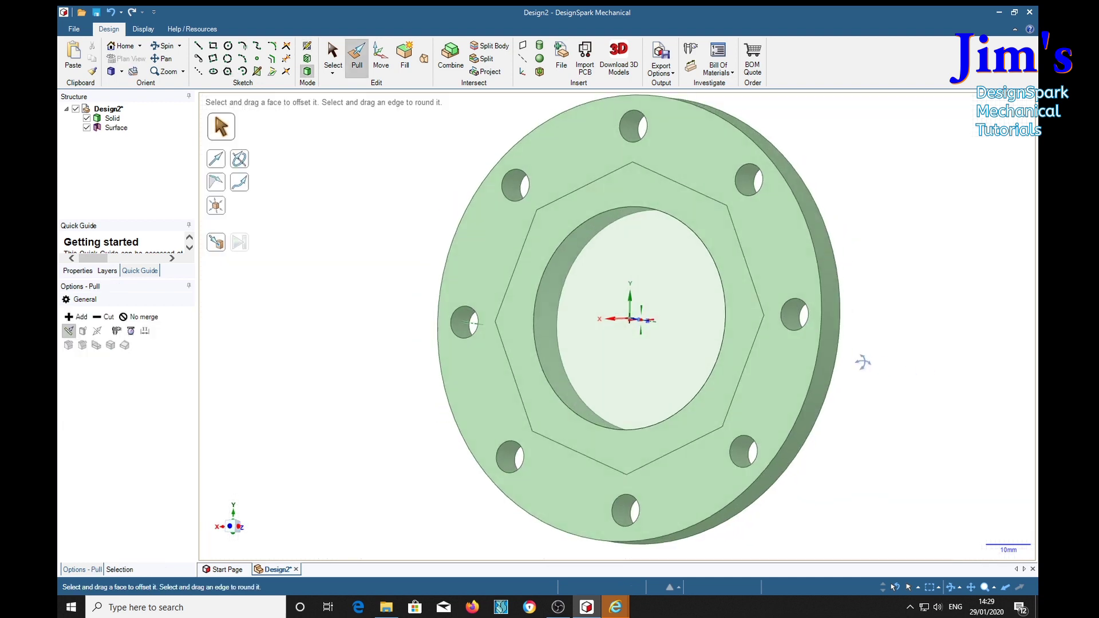
pyautogui.click(552, 364)
pyautogui.click(511, 332)
pyautogui.moveTo(513, 331); pyautogui.dragTo(519, 331)
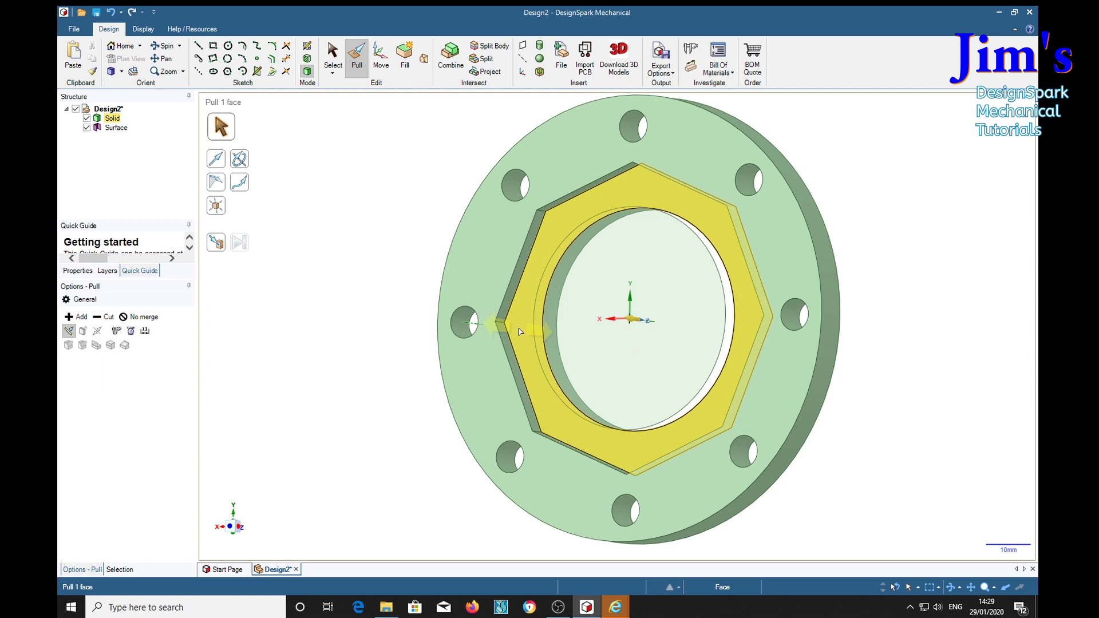
pyautogui.click(906, 359)
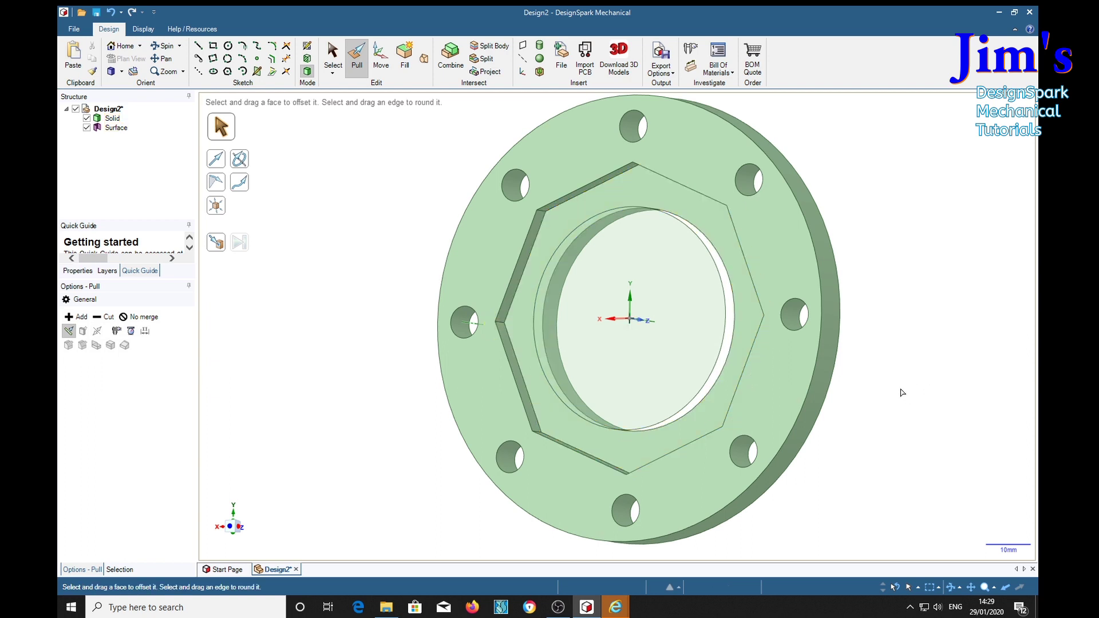
# Delete the leftover circular surface covering the central bore.
pyautogui.click(661, 262)
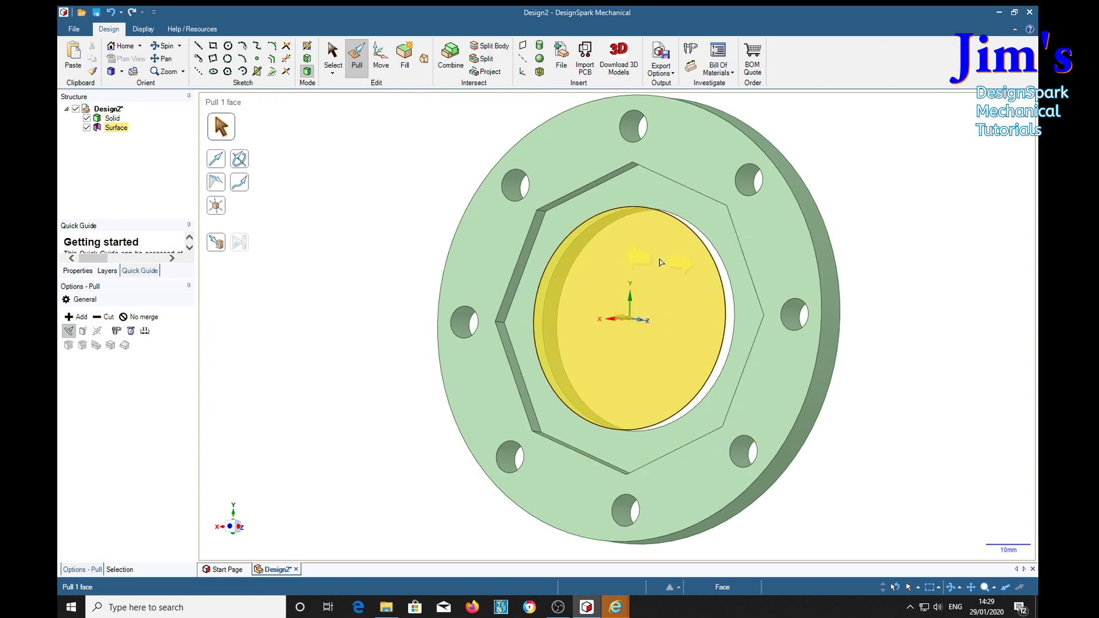
pyautogui.click(473, 375)
pyautogui.click(335, 280)
pyautogui.click(687, 286)
pyautogui.click(341, 270)
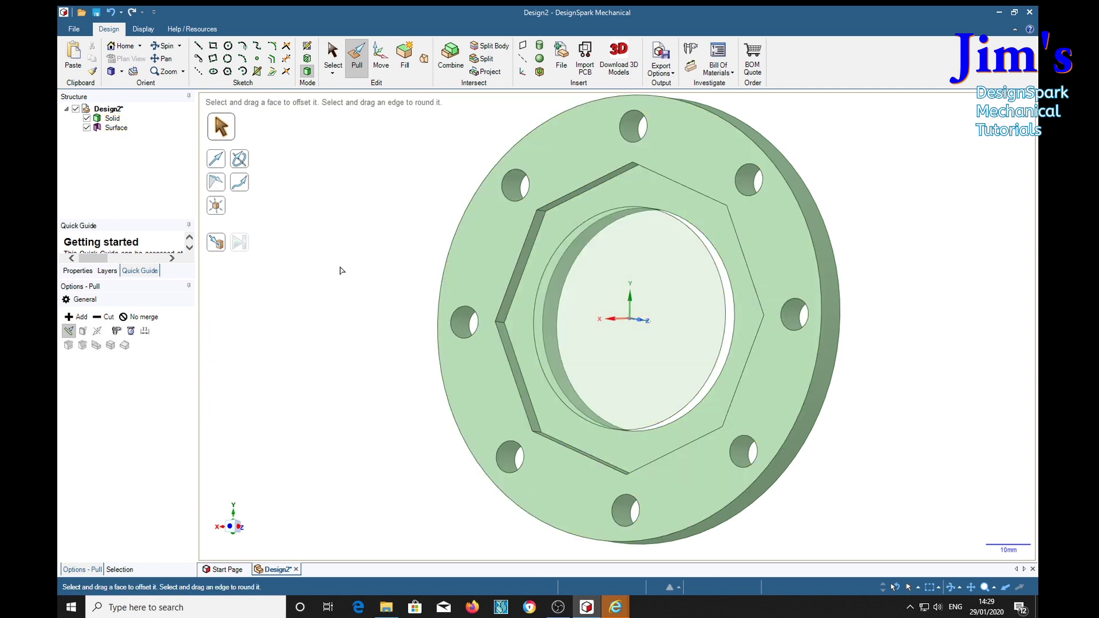
pyautogui.click(114, 127)
pyautogui.rightClick(114, 127)
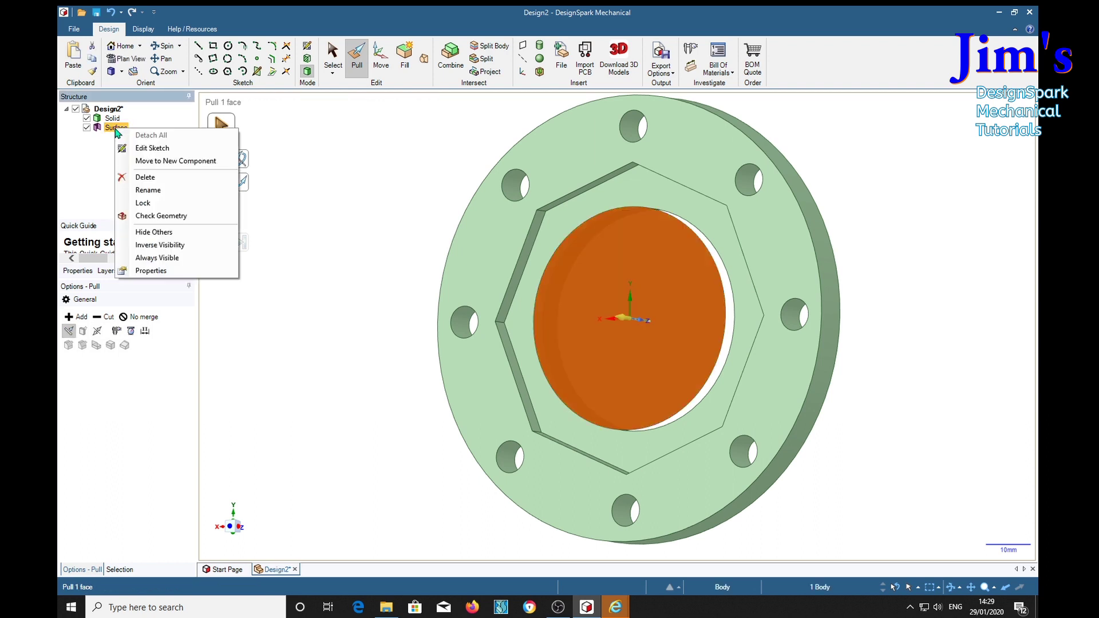
pyautogui.click(140, 181)
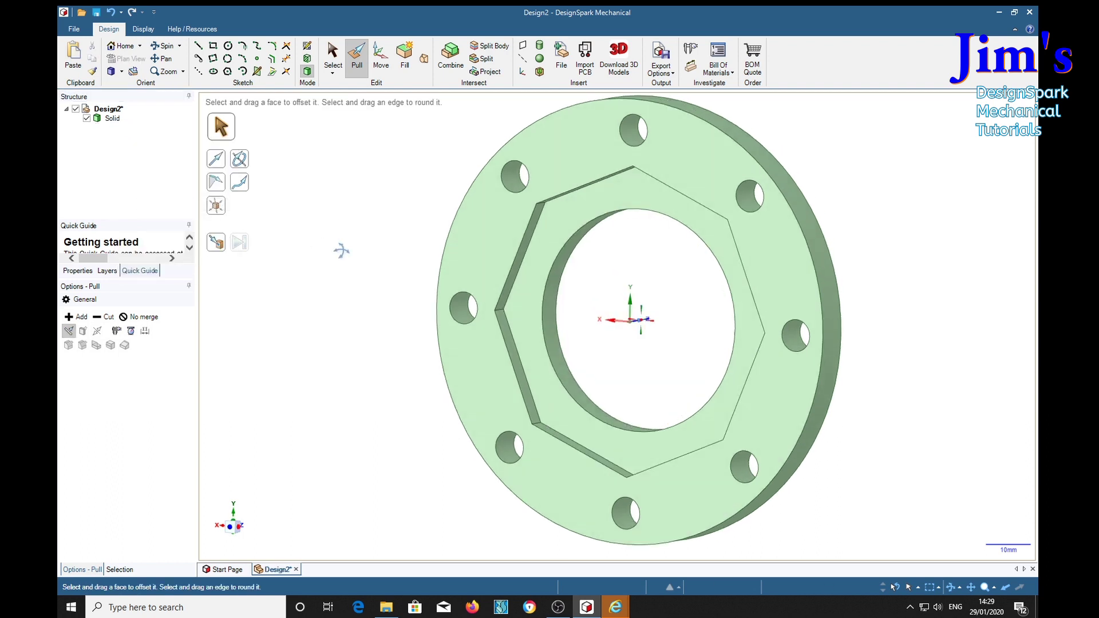
pyautogui.moveTo(341, 248); pyautogui.dragTo(429, 358, button='middle')
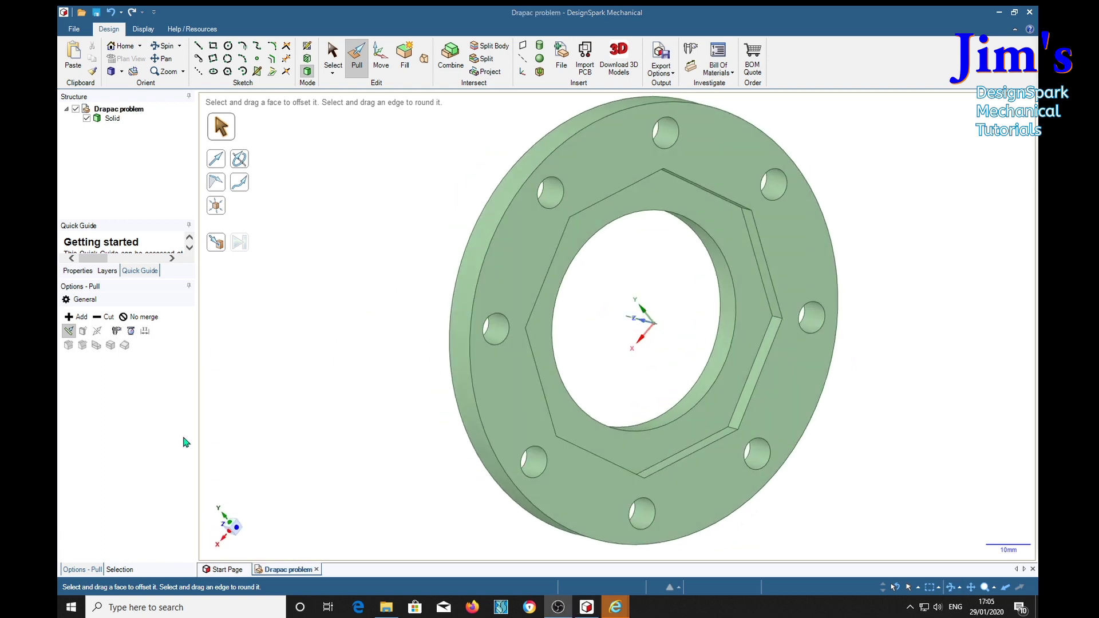
# Save a copy of the design as Flange in the Vierwers probs folder.
pyautogui.click(74, 28)
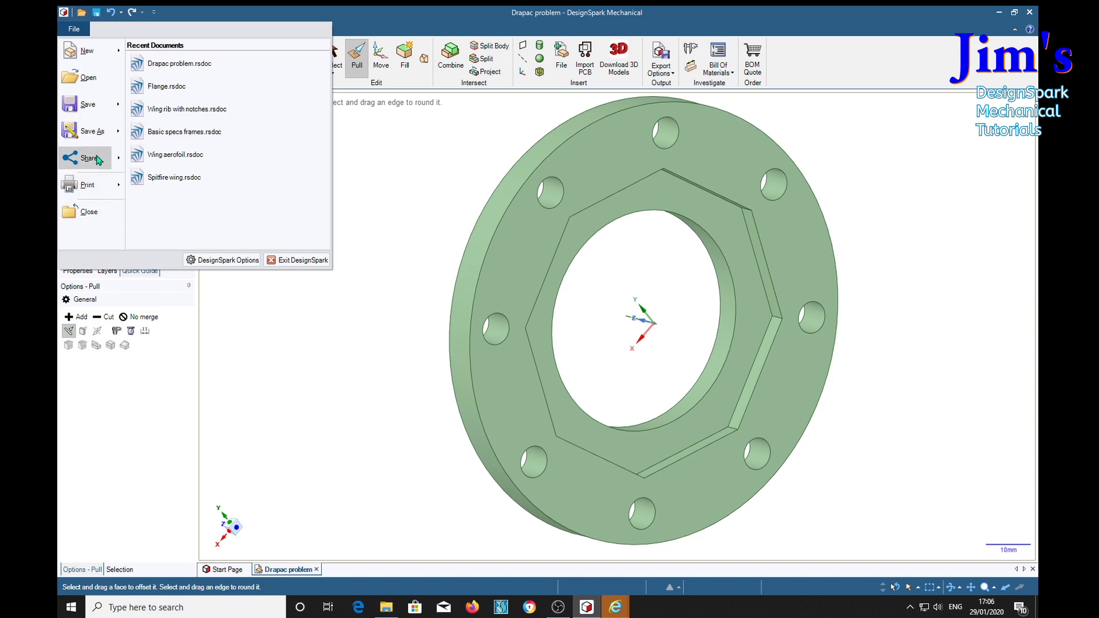
pyautogui.press('Escape')
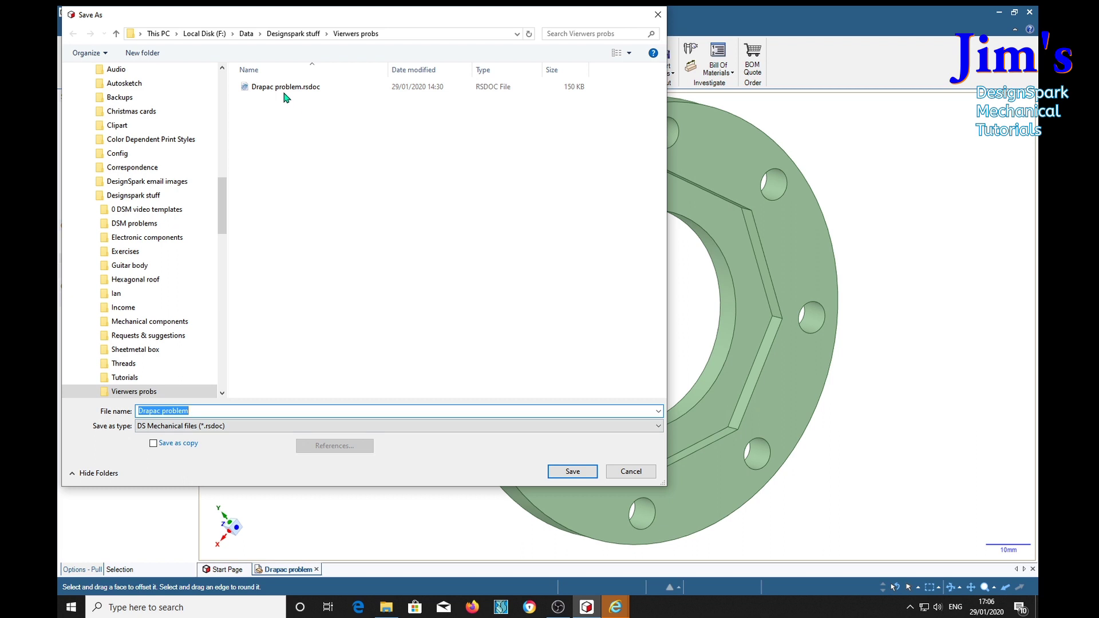
pyautogui.click(116, 34)
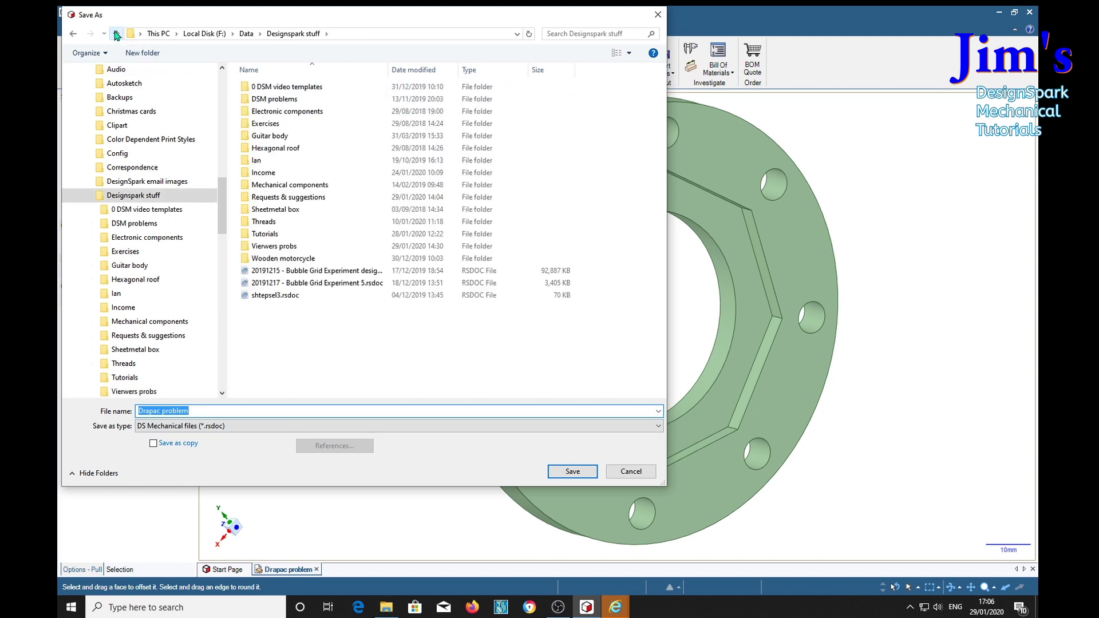
pyautogui.doubleClick(244, 247)
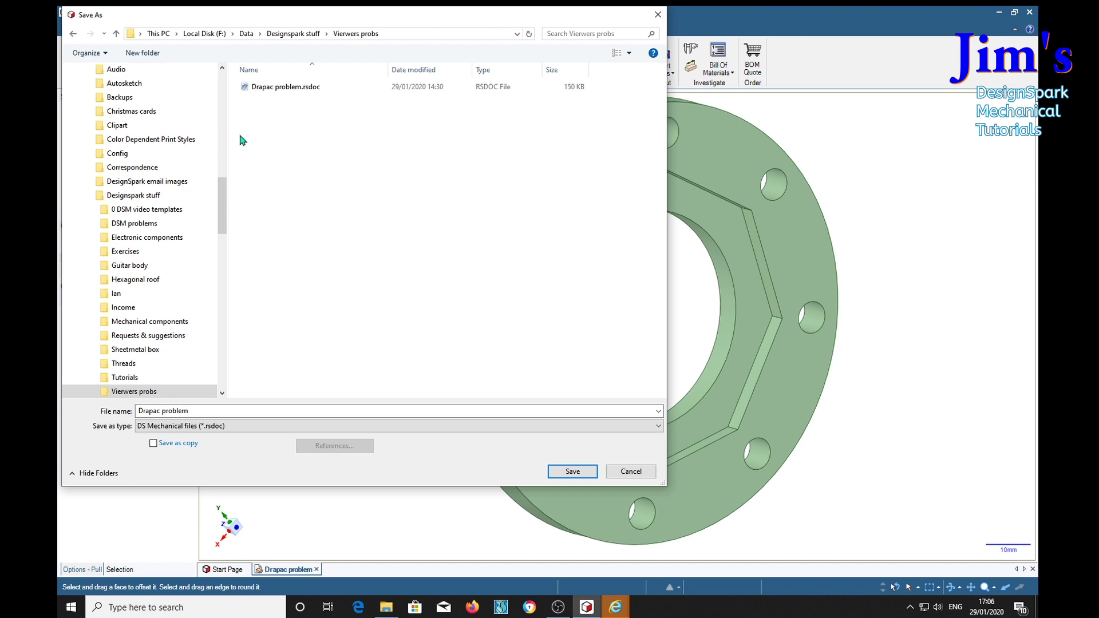
pyautogui.click(194, 410)
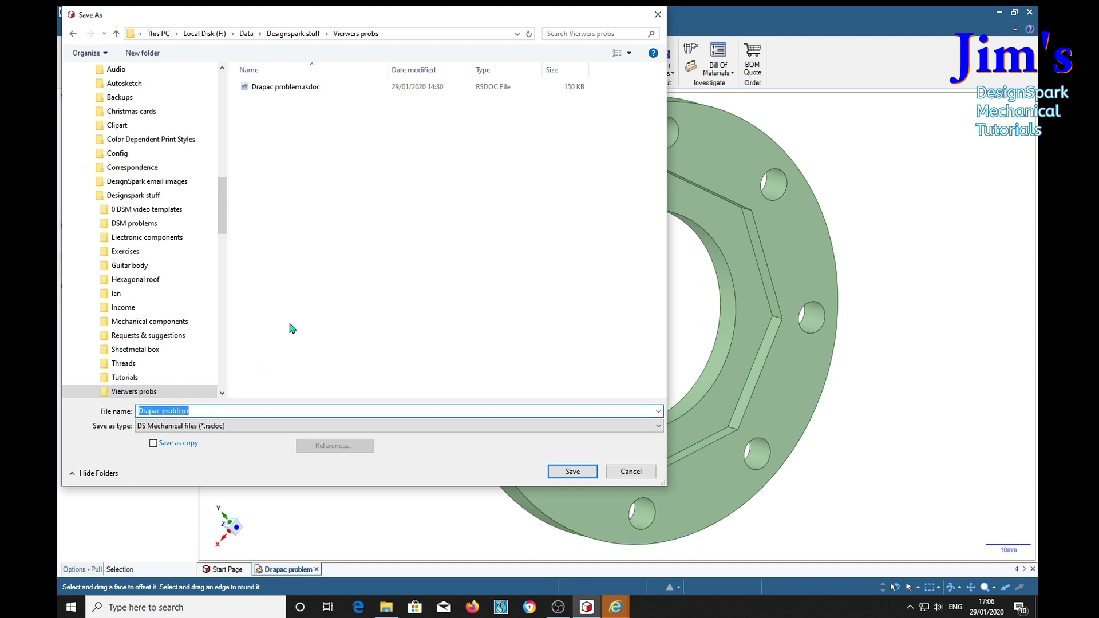
pyautogui.write('Flange')
pyautogui.press('Return')
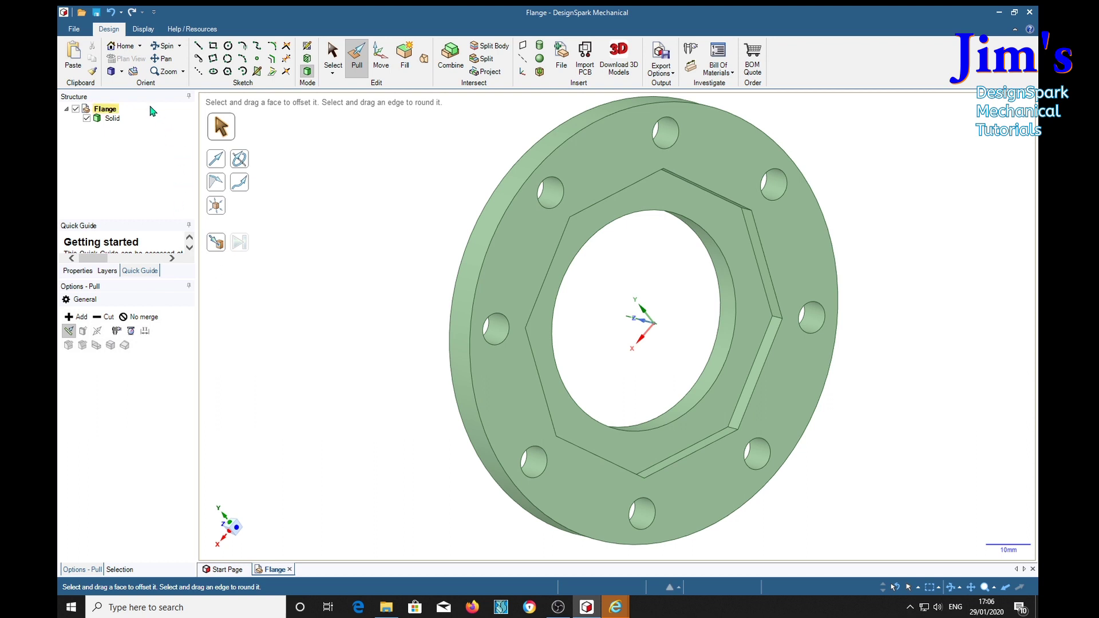
# Export the design as an AutoCAD DXF file named Flange in the Vierwers probs folder.
pyautogui.click(74, 30)
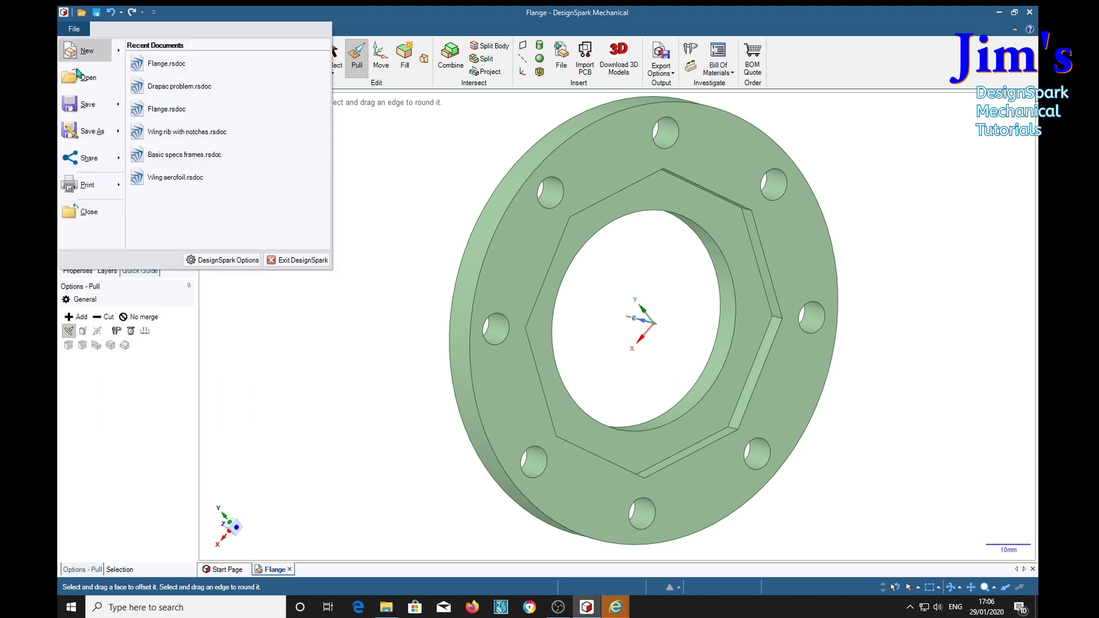
pyautogui.click(84, 133)
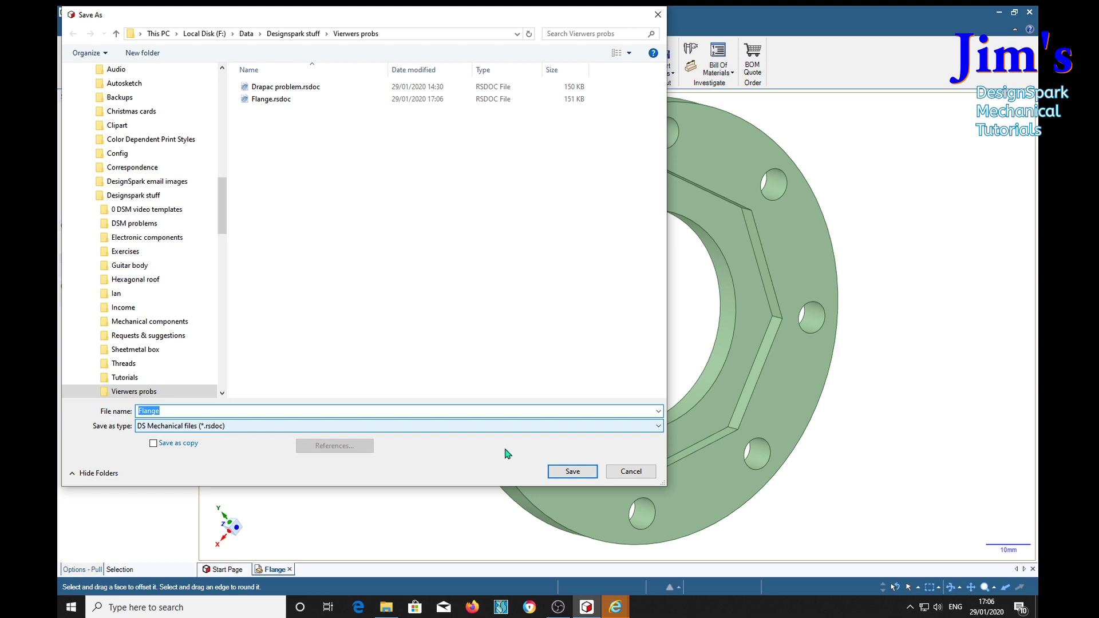
pyautogui.click(658, 426)
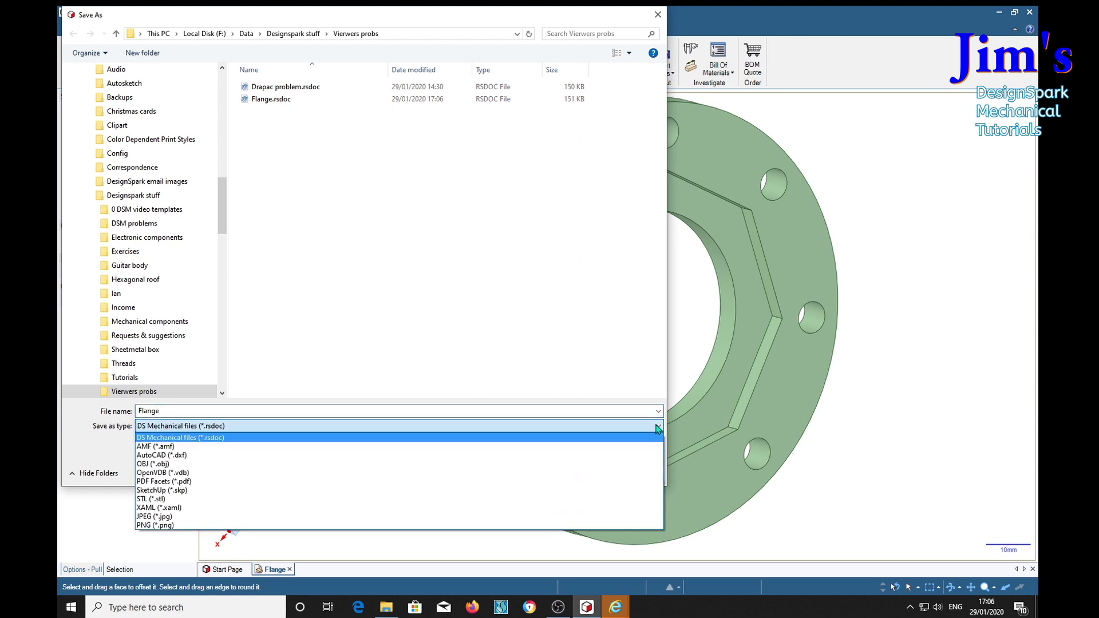
pyautogui.click(179, 455)
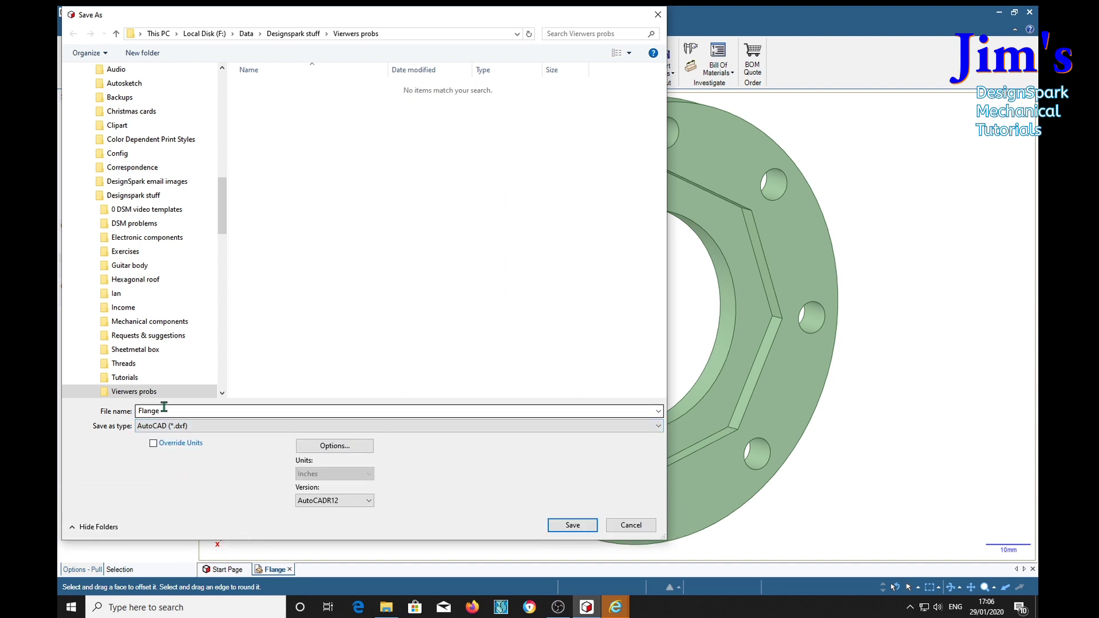
pyautogui.click(572, 525)
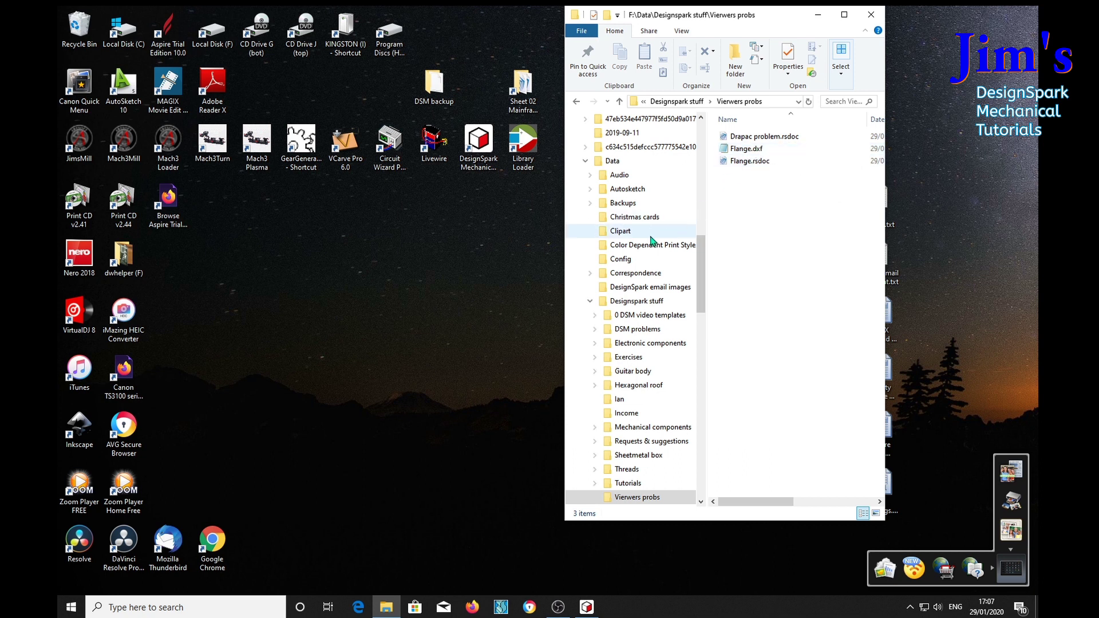
# Switch to Aspire Trial Edition 10.0 by launching it from the installed programs.
pyautogui.doubleClick(167, 200)
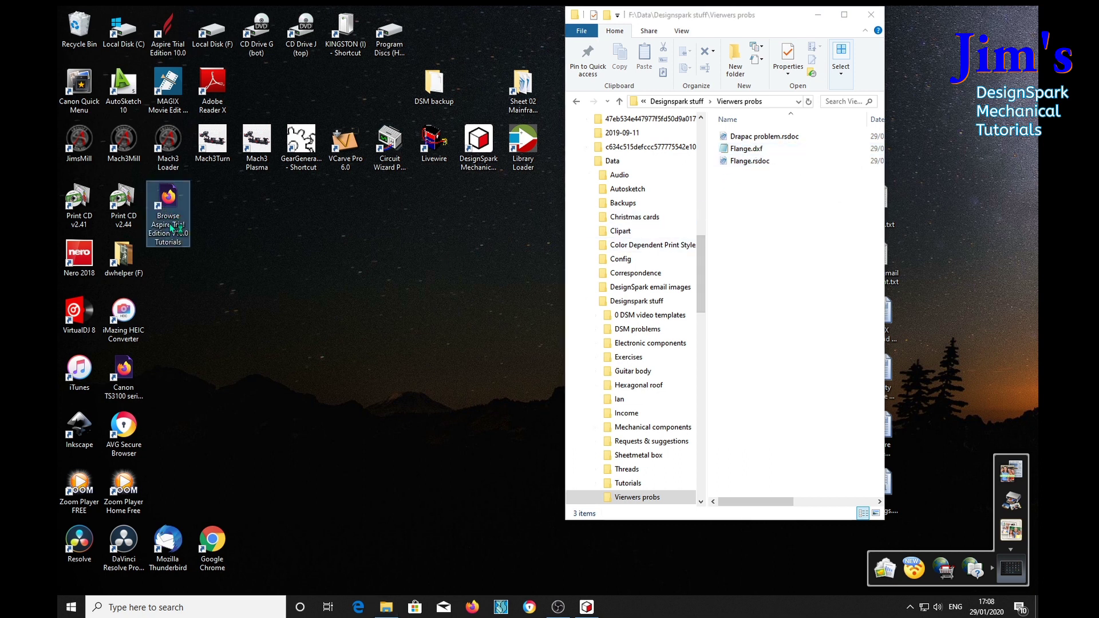
pyautogui.press('super')
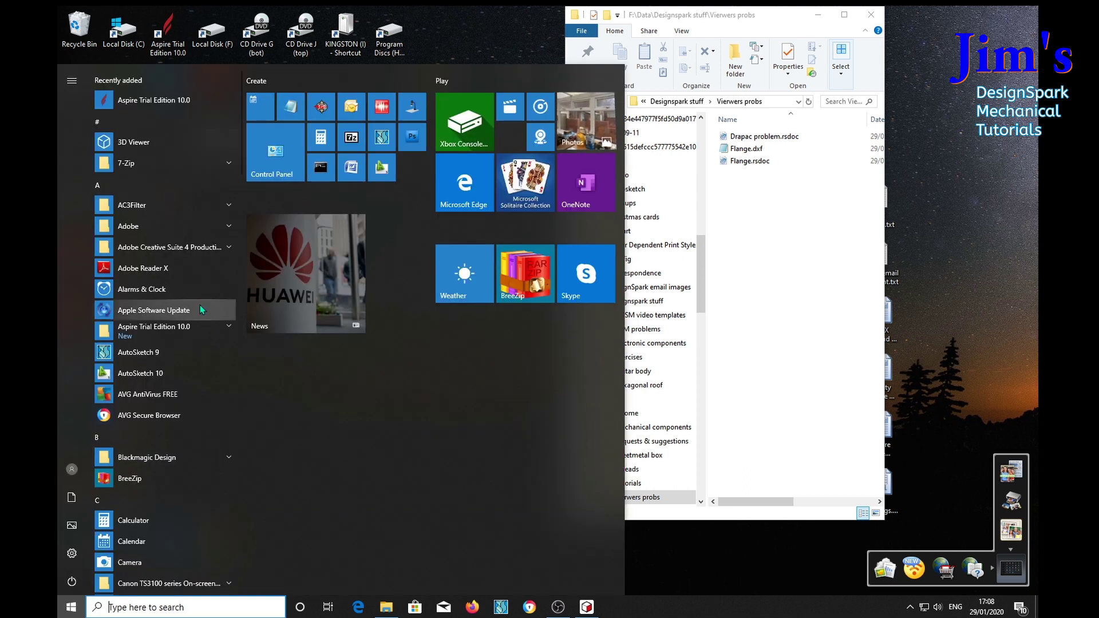
pyautogui.click(152, 98)
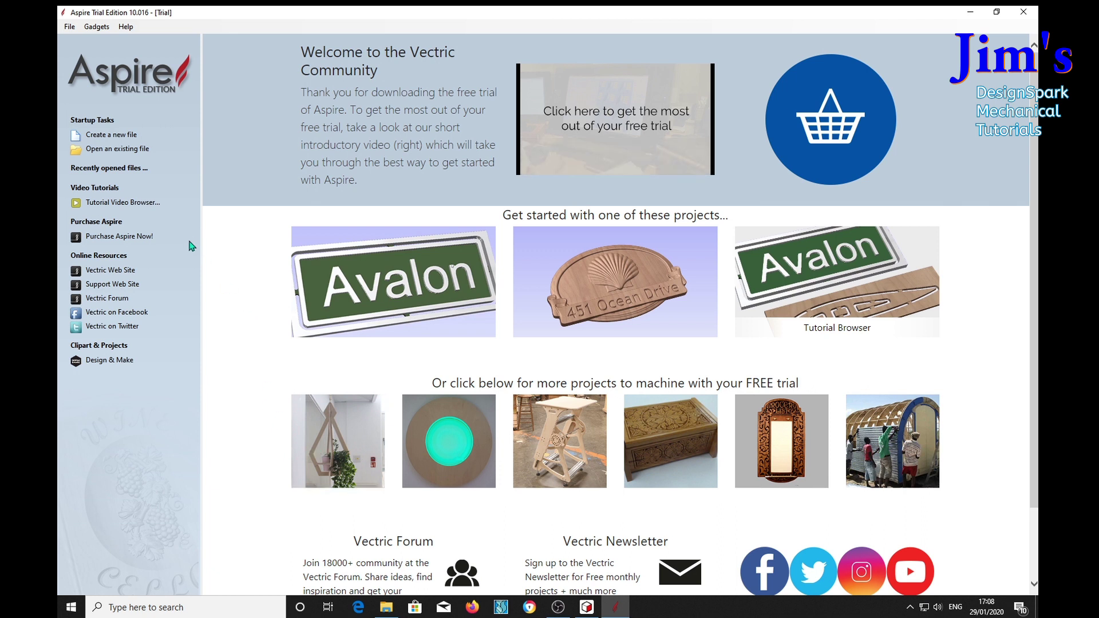
# Create a new single-sided job 120 mm wide, 120 mm high and 1.5 mm thick, keeping the default setup.
pyautogui.click(111, 135)
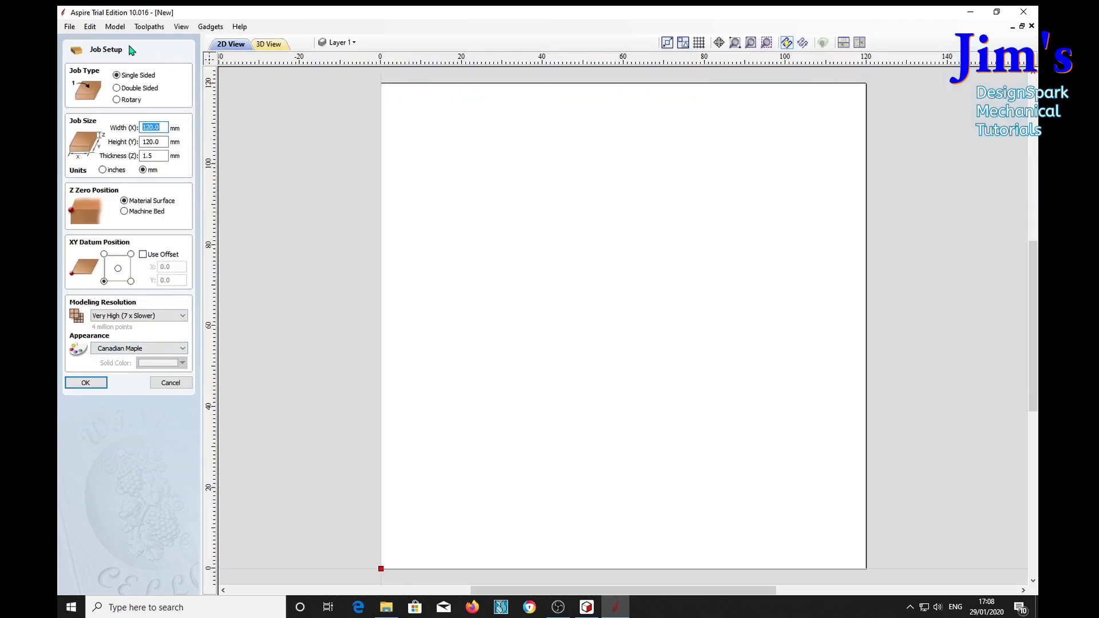
pyautogui.click(115, 27)
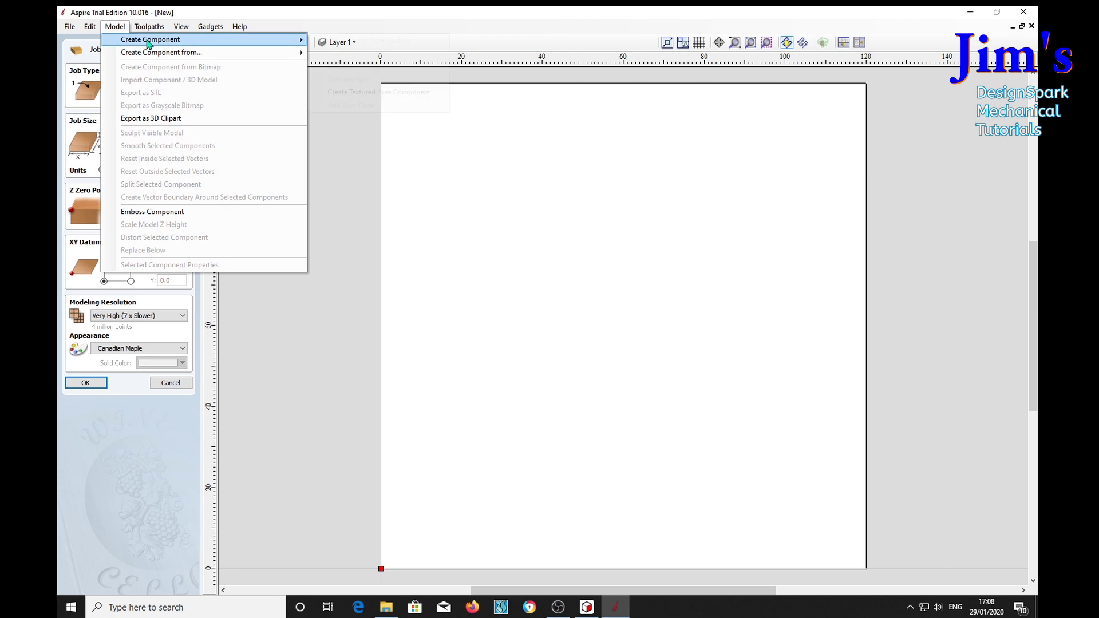
pyautogui.moveTo(149, 44)
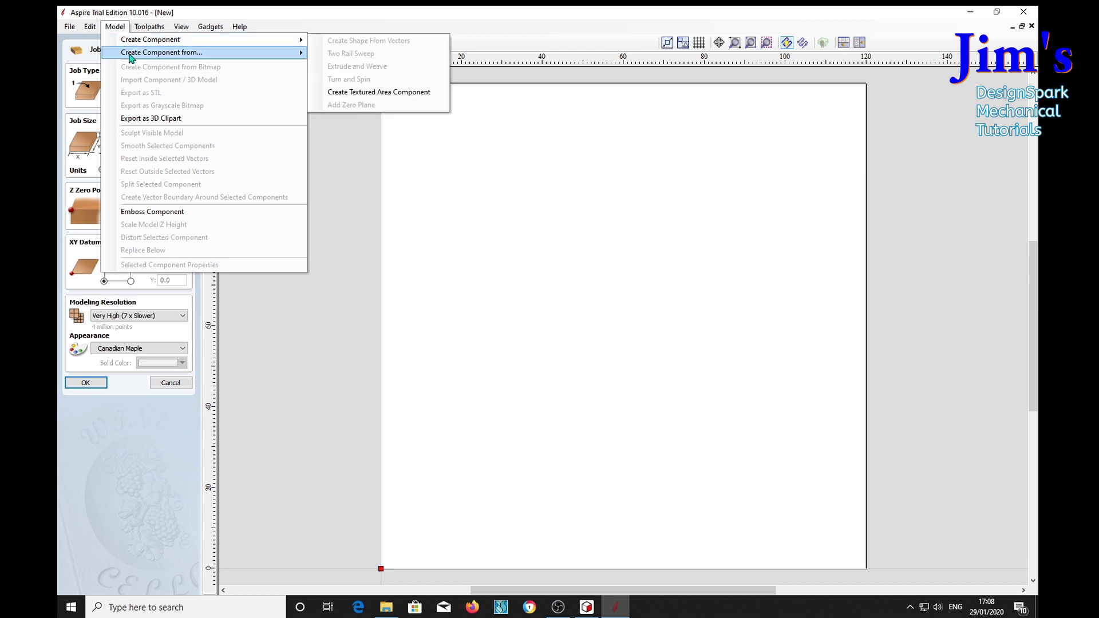
pyautogui.click(340, 215)
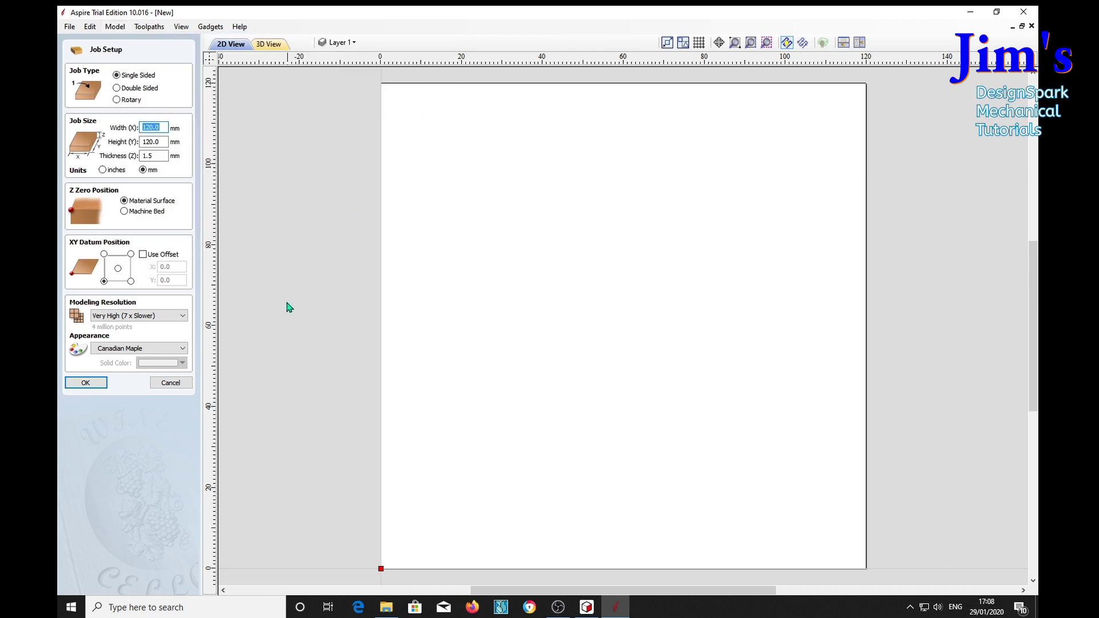
pyautogui.click(98, 387)
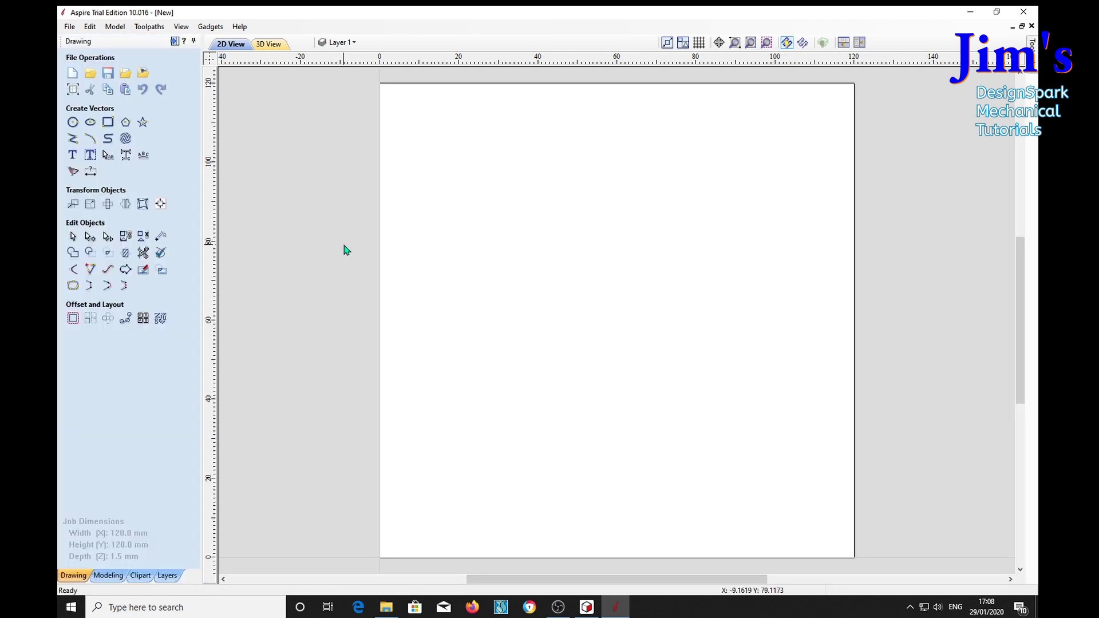
# Import Flange.dxf from the Vierwers probs folder under Designspark stuff as a 3D model.
pyautogui.click(114, 26)
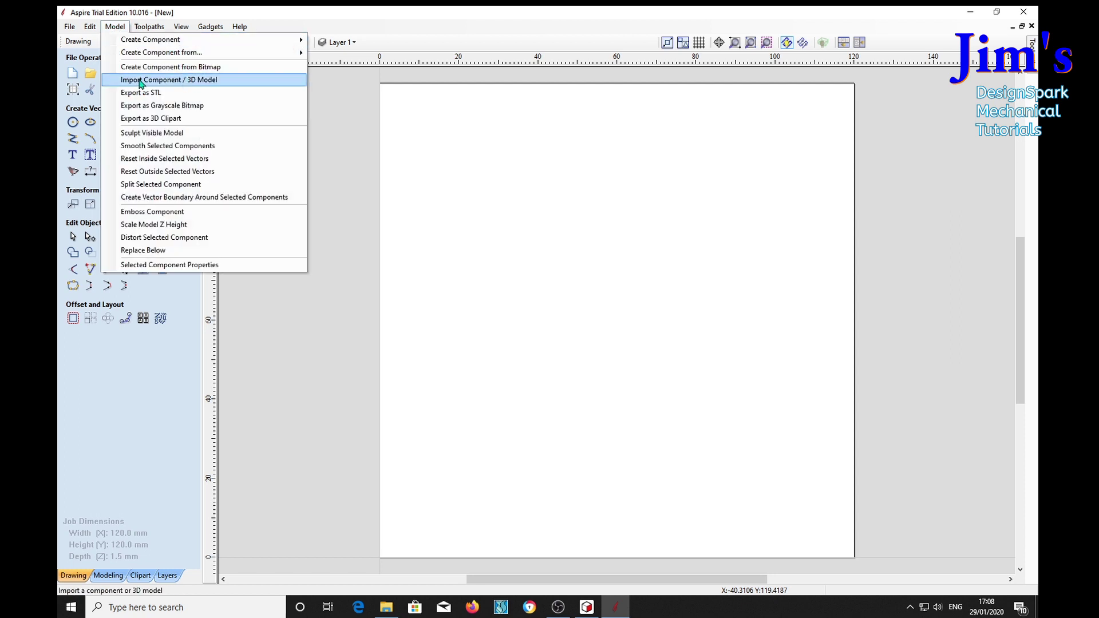
pyautogui.click(198, 83)
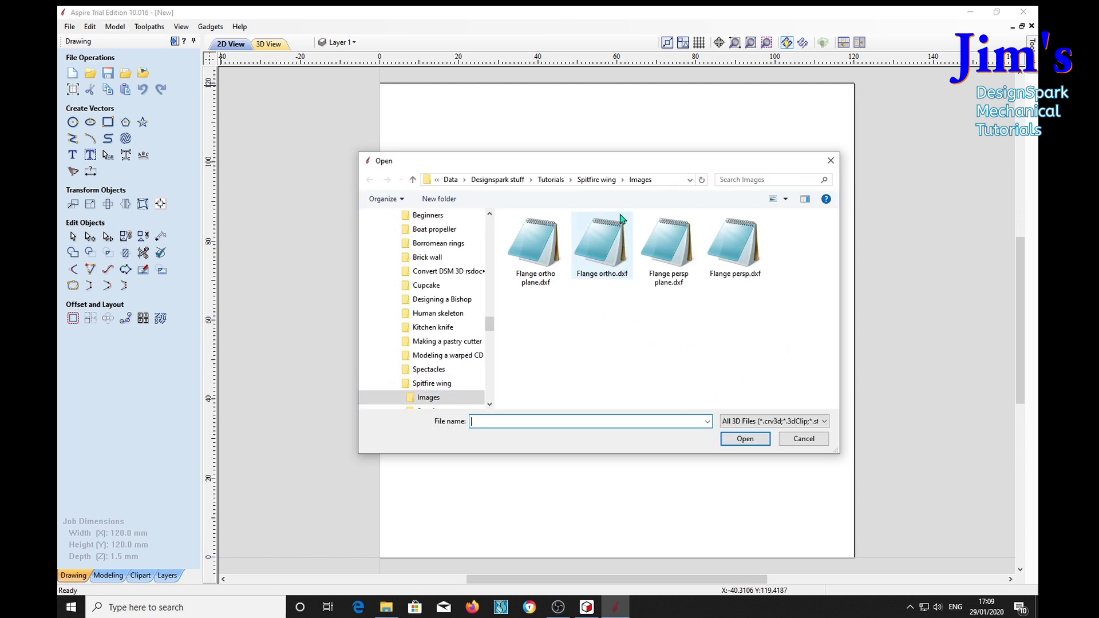
pyautogui.click(413, 179)
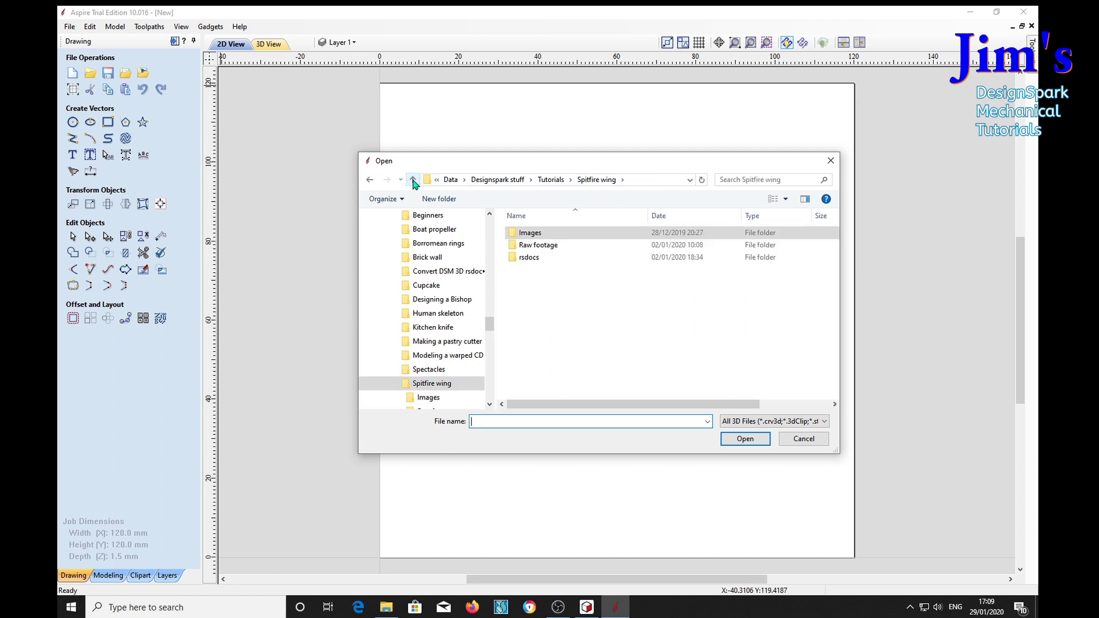
pyautogui.click(413, 180)
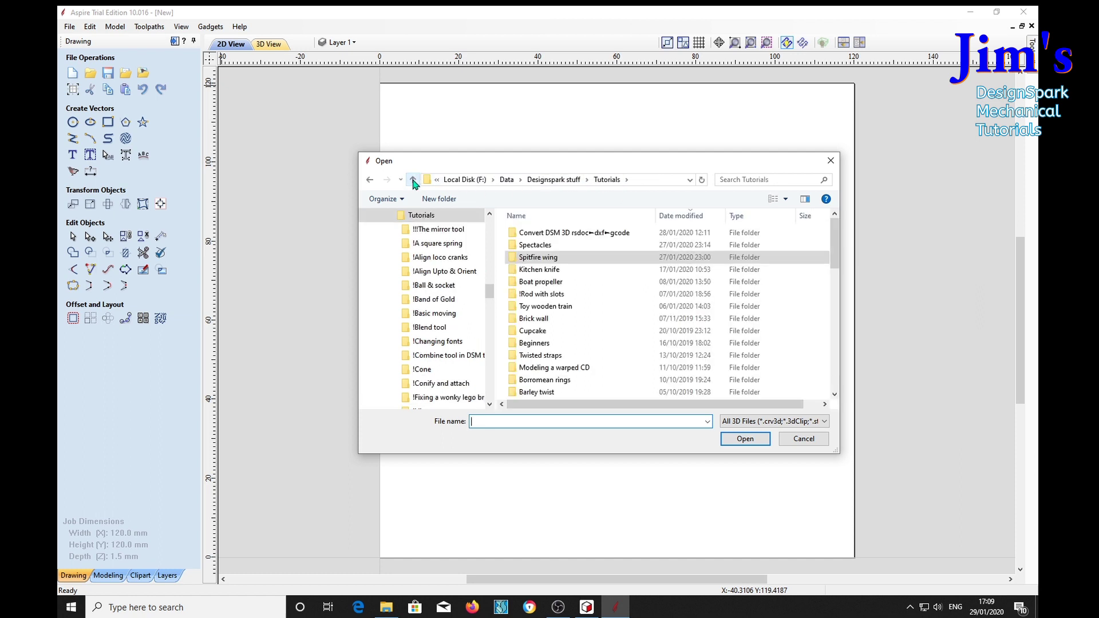
pyautogui.click(413, 180)
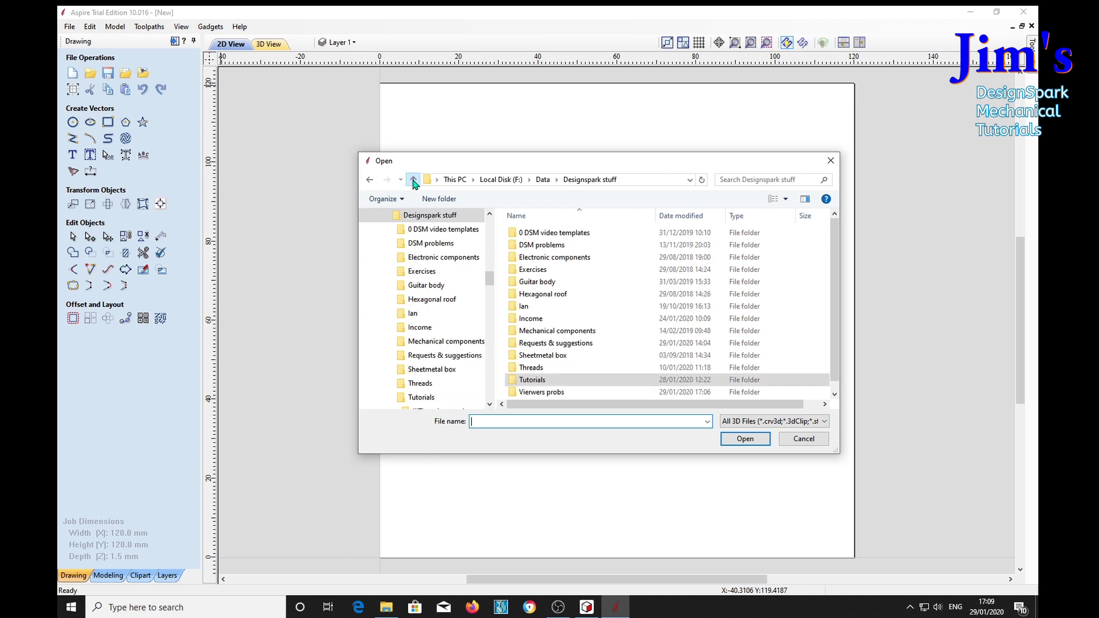
pyautogui.click(528, 394)
pyautogui.doubleClick(528, 394)
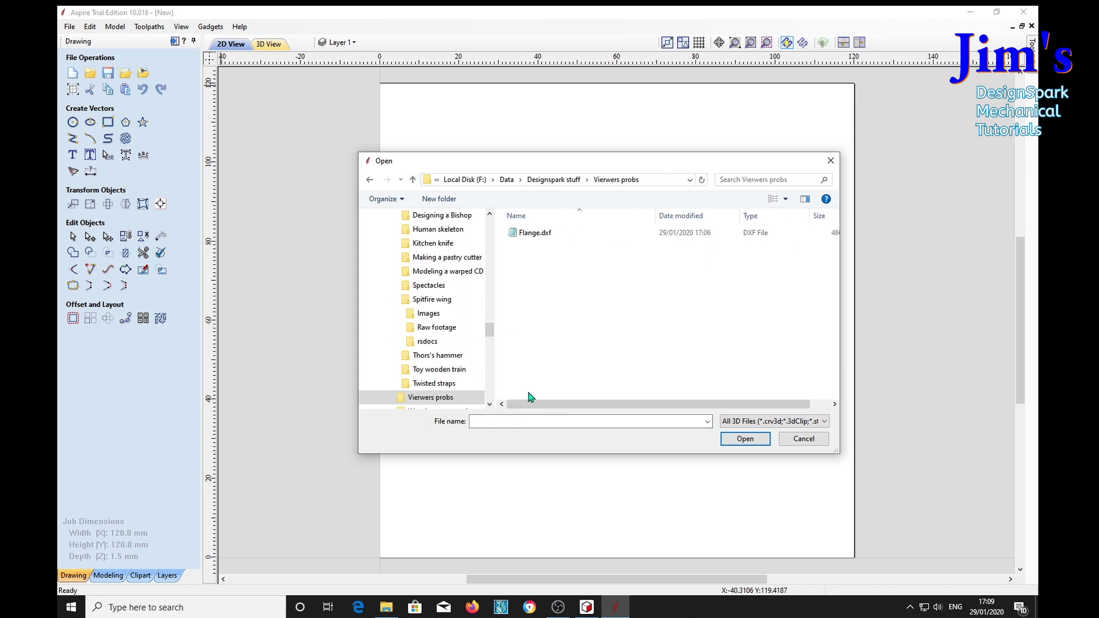
pyautogui.click(530, 236)
pyautogui.click(745, 438)
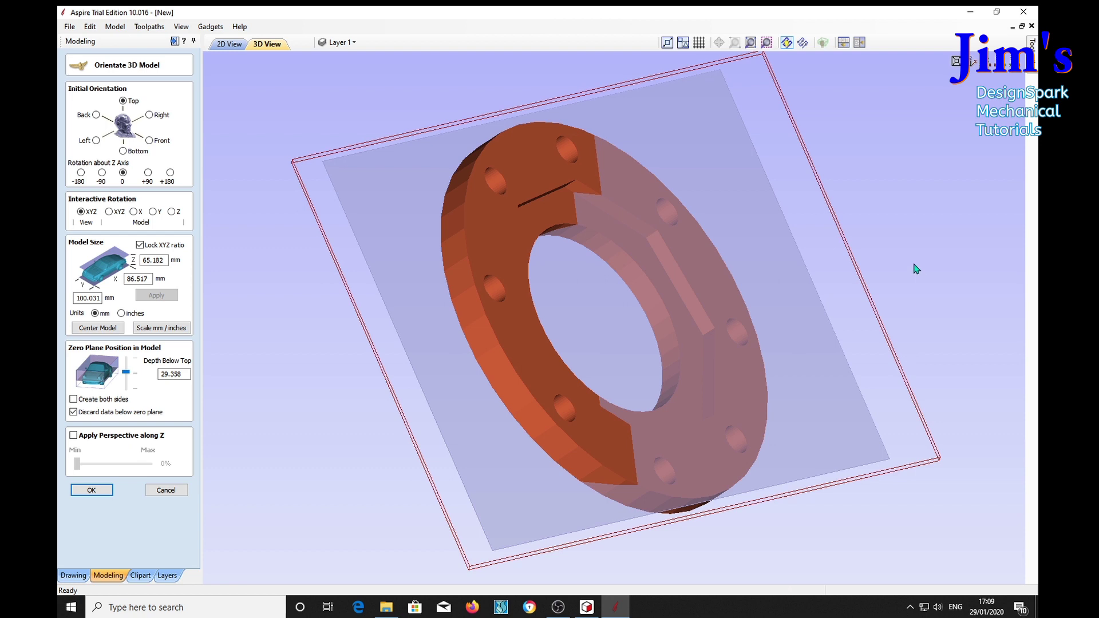
# Shift the zero plane in the imported flange to a depth of 31.287 mm below the top.
pyautogui.moveTo(915, 276); pyautogui.dragTo(644, 250)
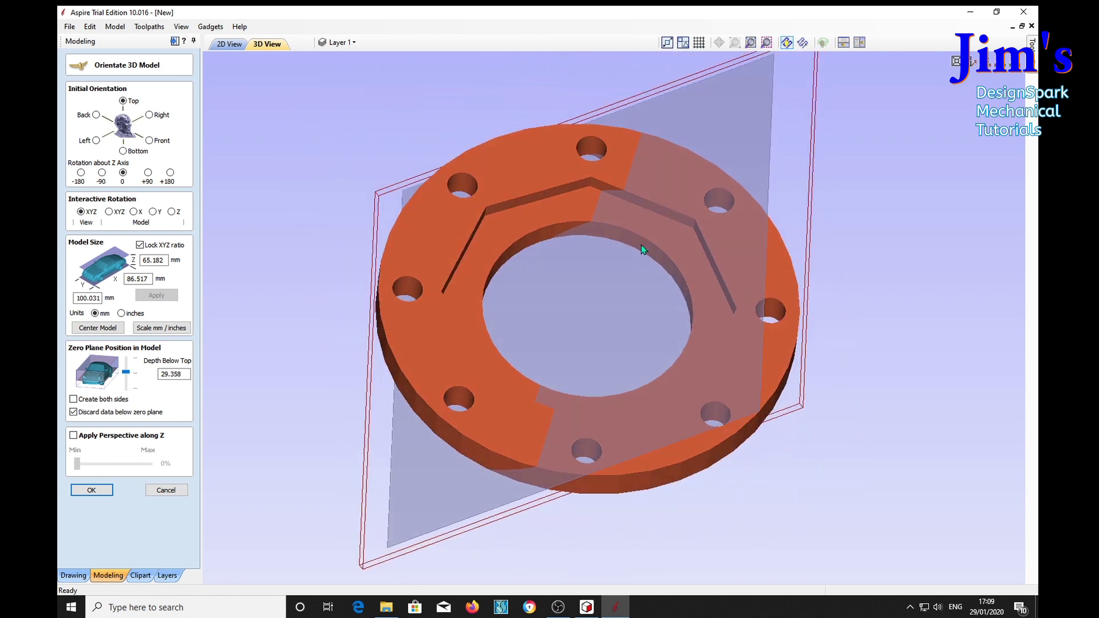
pyautogui.moveTo(854, 355); pyautogui.dragTo(736, 320)
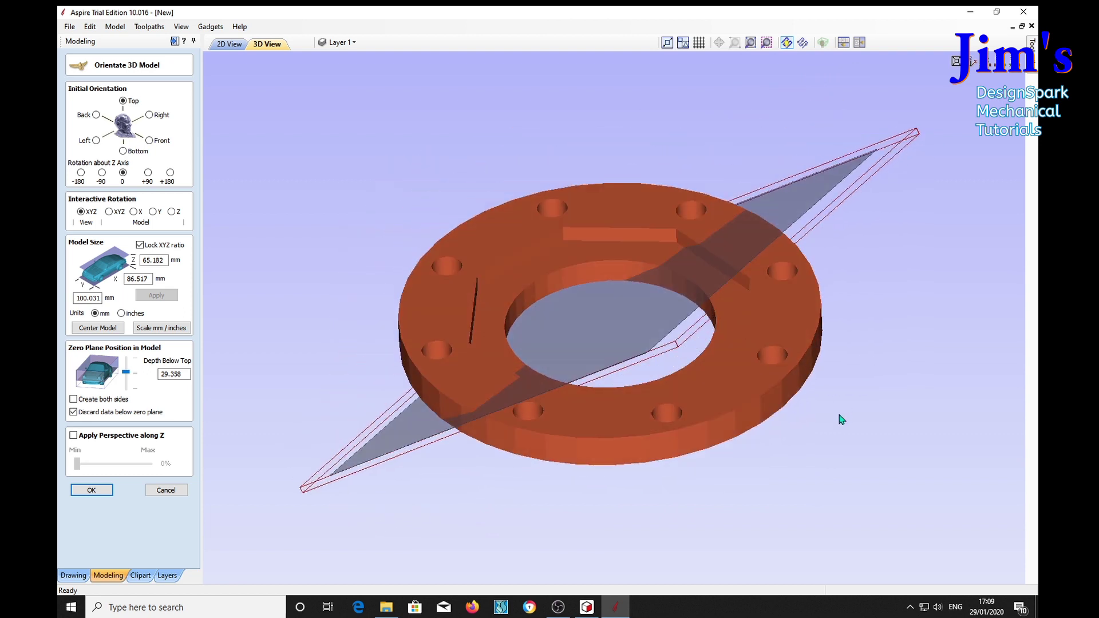
pyautogui.moveTo(647, 519); pyautogui.dragTo(667, 466)
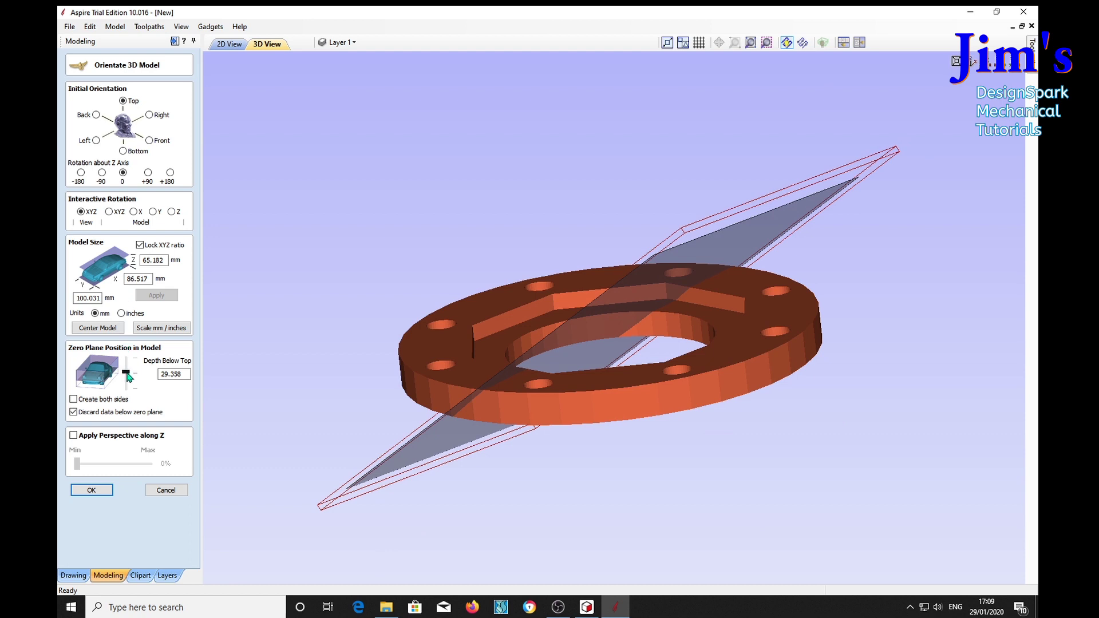
pyautogui.moveTo(127, 375); pyautogui.dragTo(136, 378)
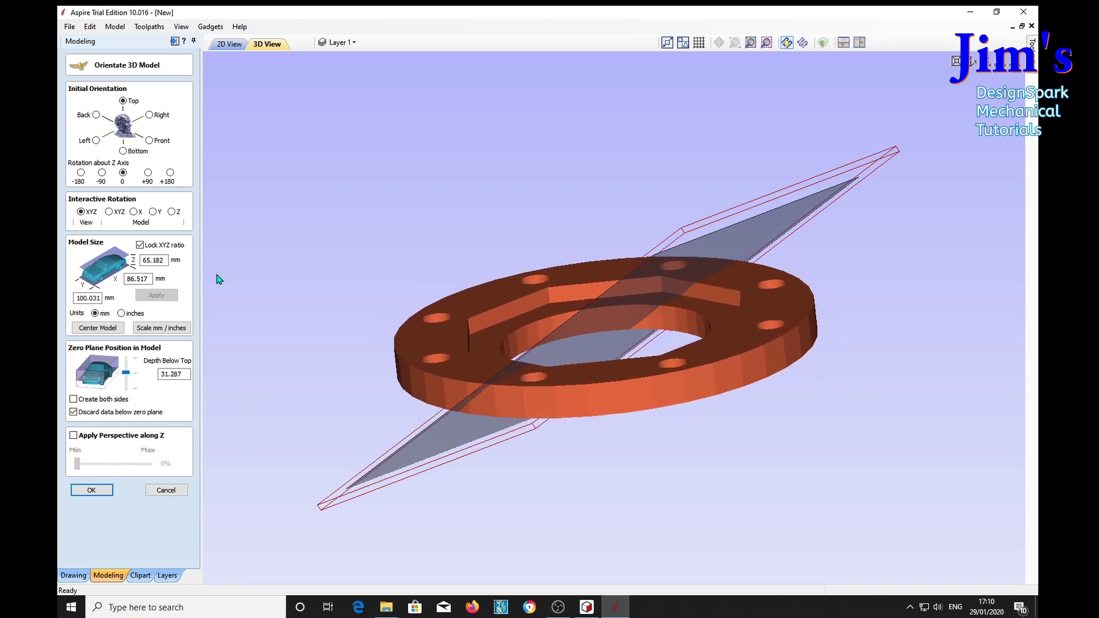
# Try the Front, Right and Bottom initial orientations for the flange, then settle on Left.
pyautogui.click(149, 141)
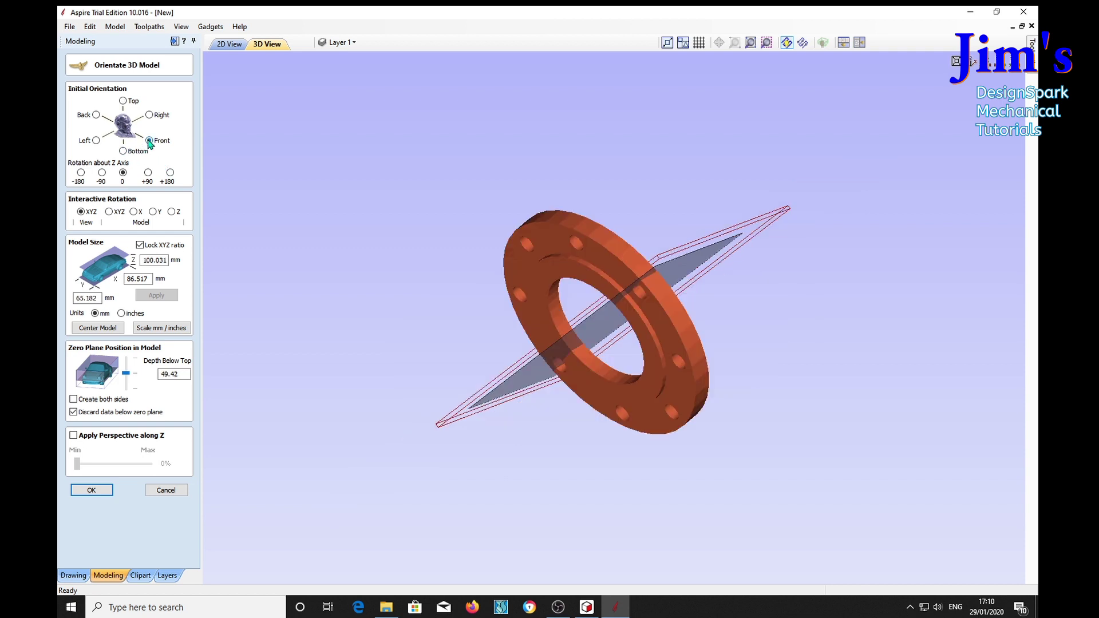
pyautogui.click(149, 115)
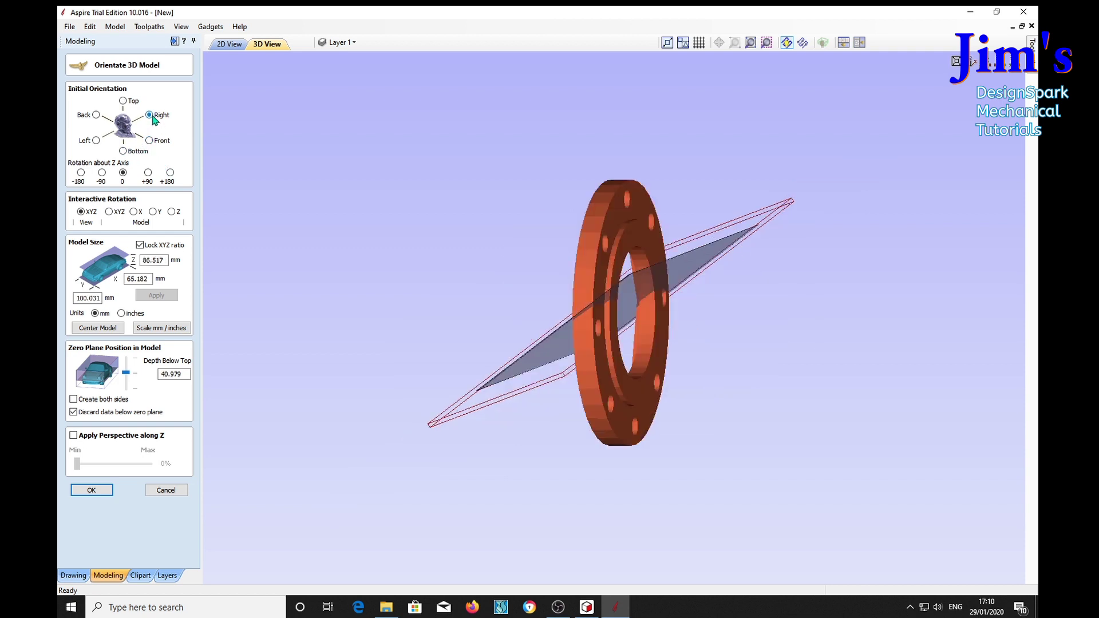
pyautogui.click(123, 151)
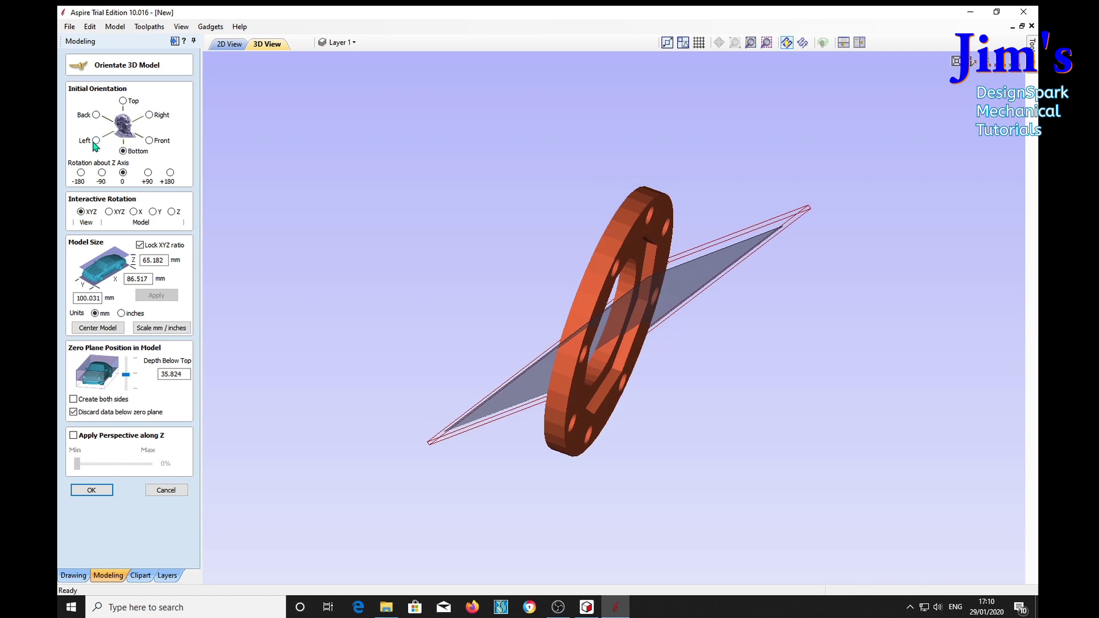
pyautogui.click(96, 140)
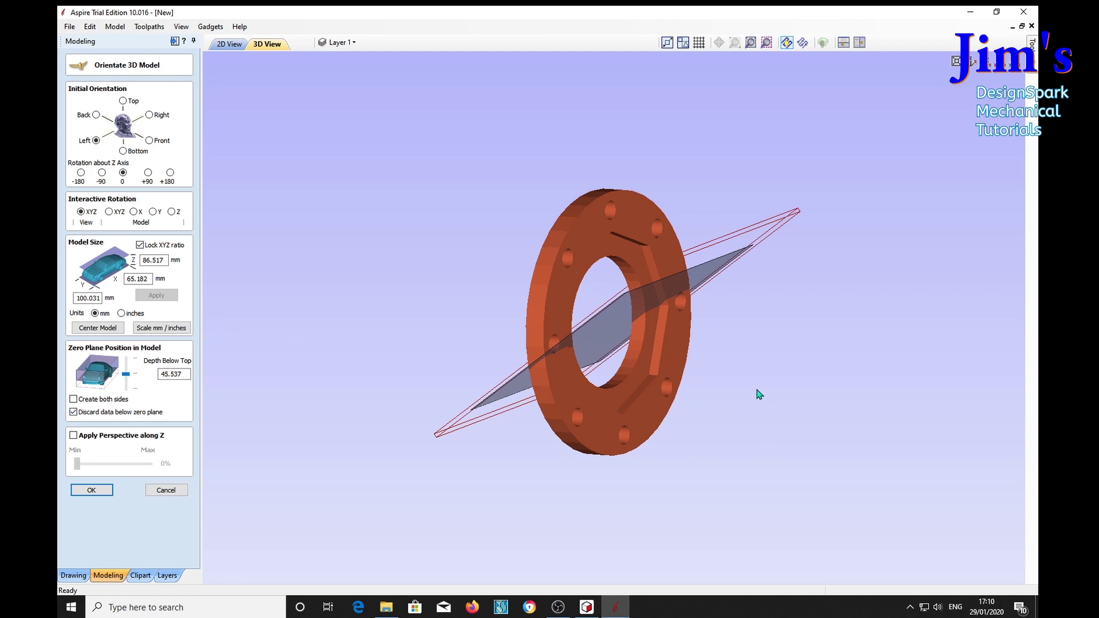
# Examine both faces of the imported flange and how the zero plane cuts through it.
pyautogui.scroll(4, 757, 390)
pyautogui.scroll(-4, 756, 391)
pyautogui.scroll(2, 757, 390)
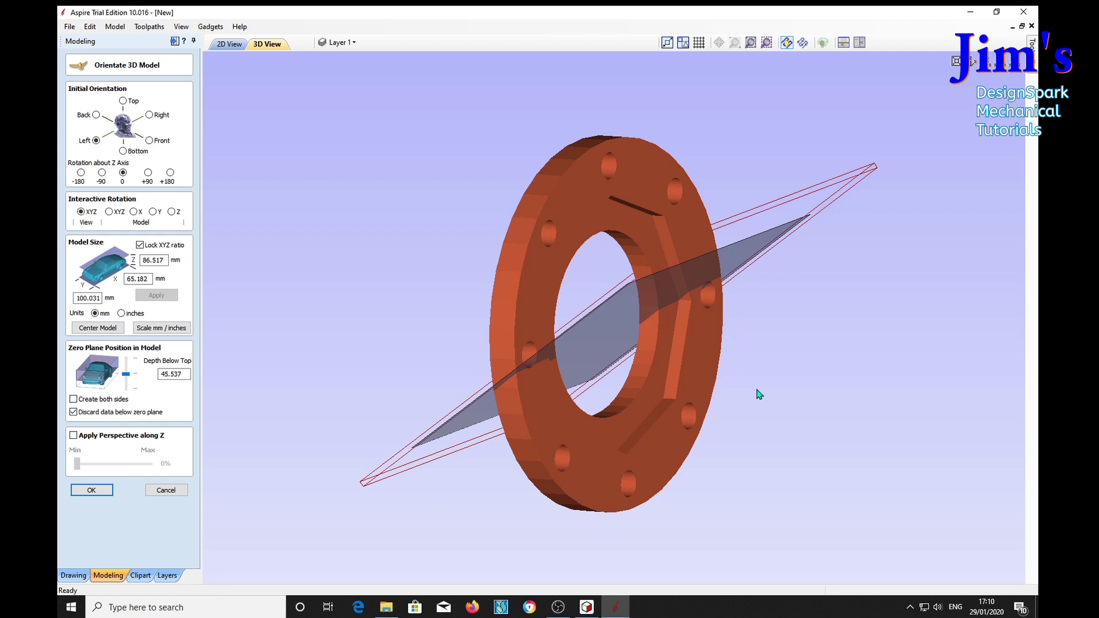
pyautogui.moveTo(806, 389); pyautogui.dragTo(716, 372)
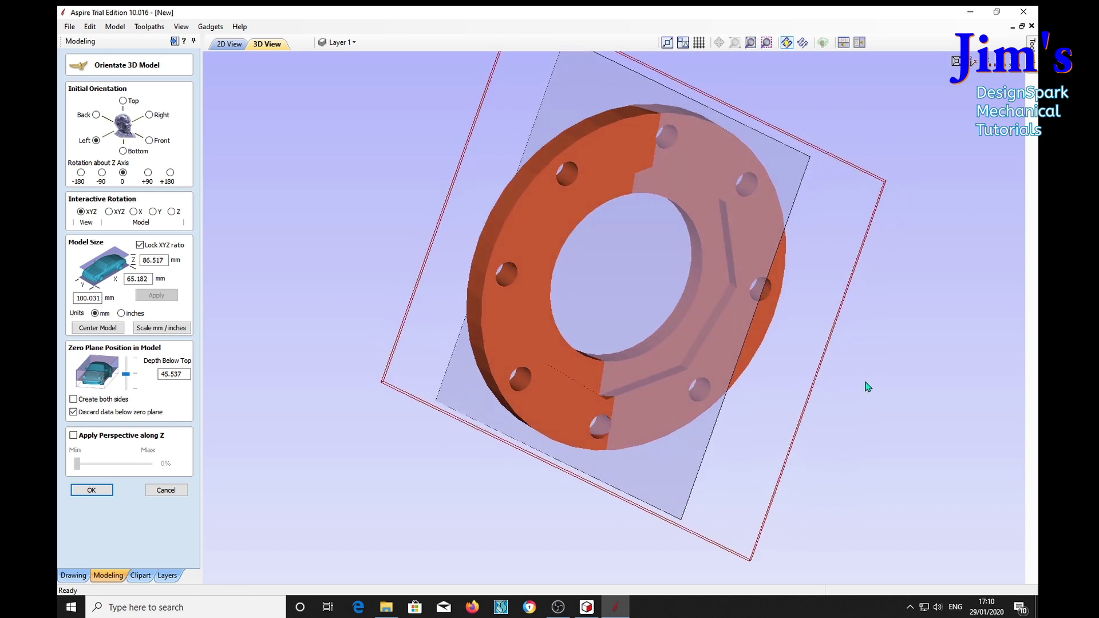
pyautogui.moveTo(868, 337); pyautogui.dragTo(875, 481)
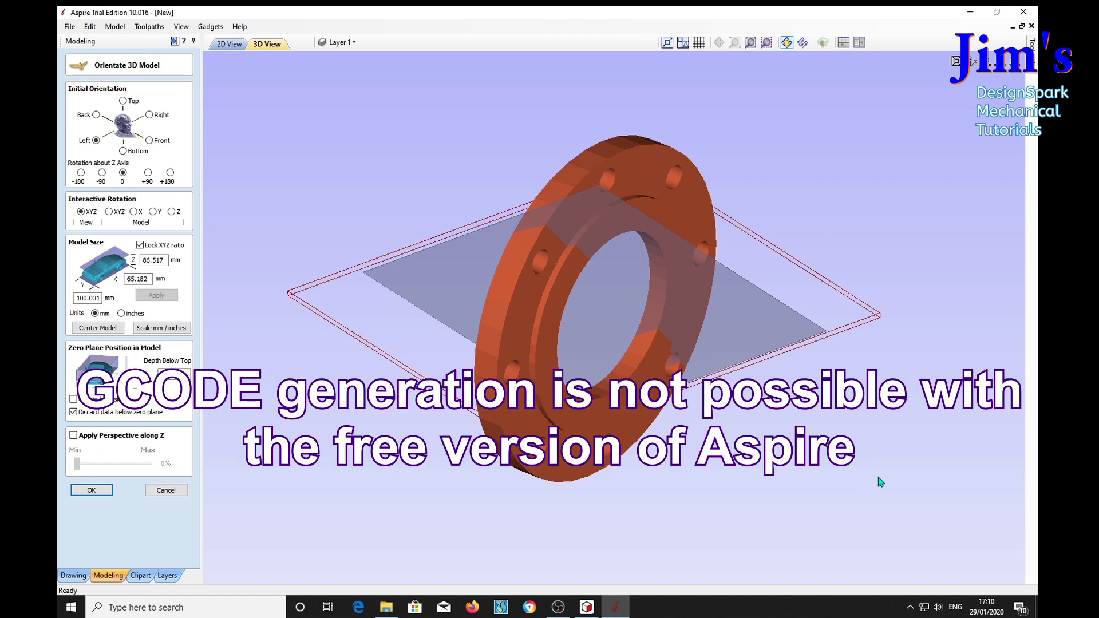
pyautogui.moveTo(887, 452); pyautogui.dragTo(813, 462)
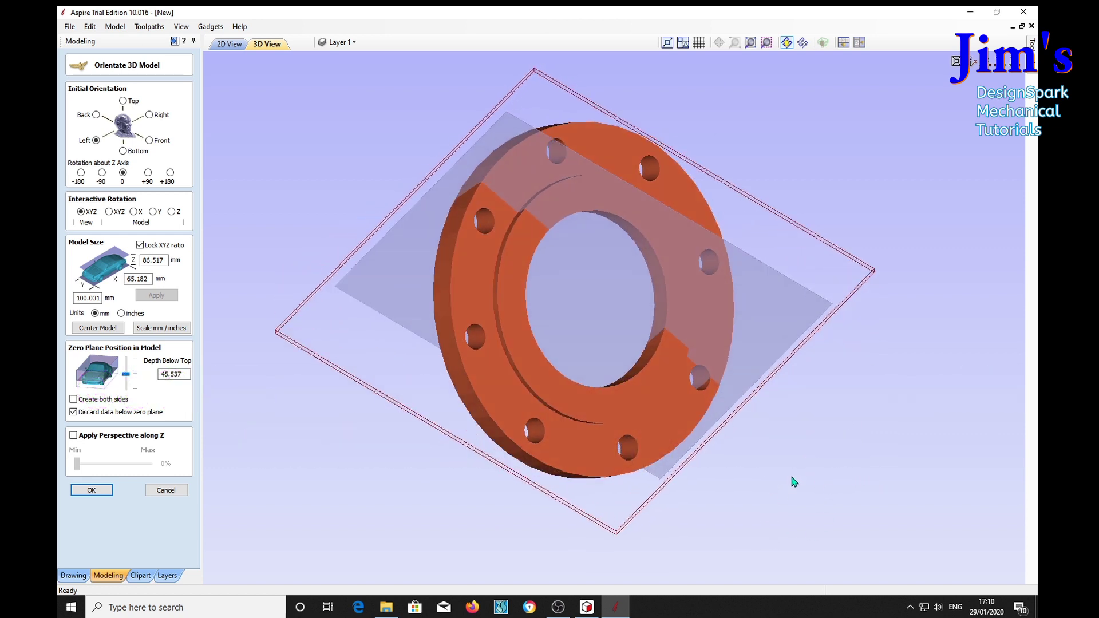